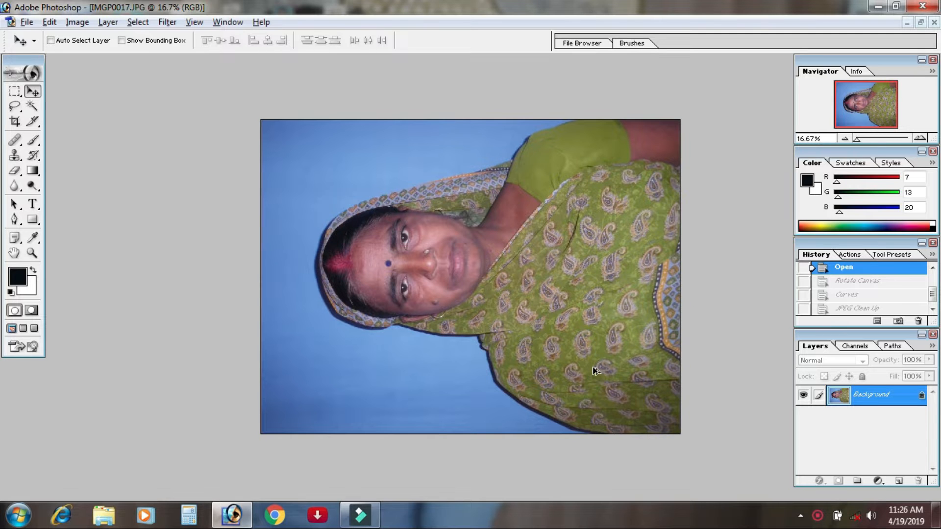
Step: Rotate the canvas 90° clockwise so the portrait stands upright
key("alt+i")
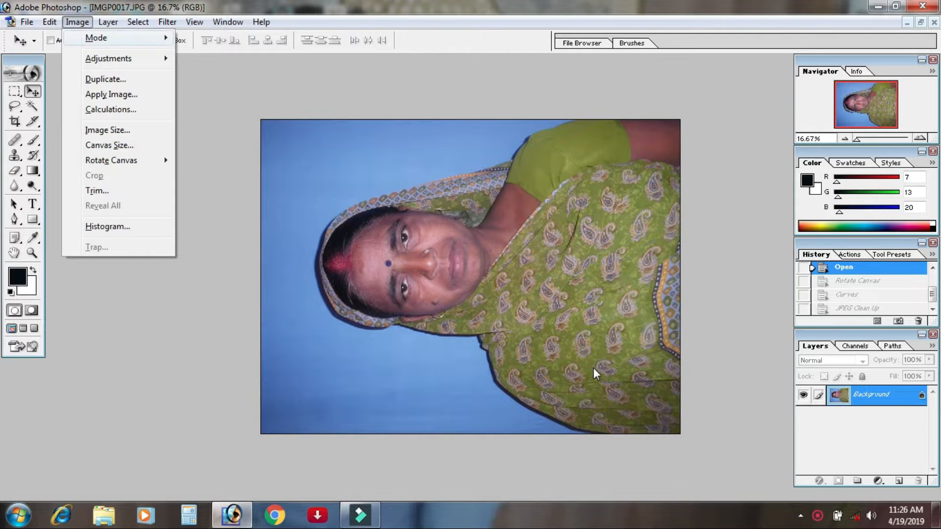
key("e")
key("9")
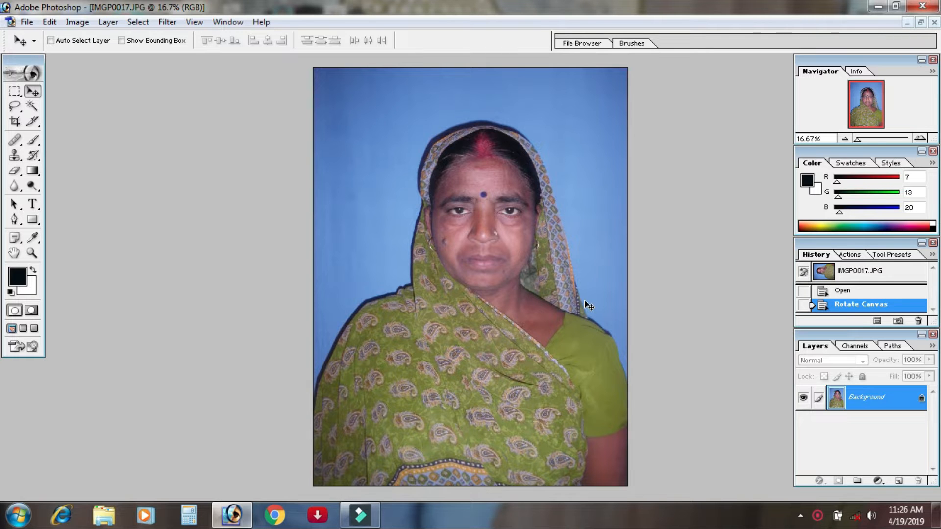
Step: Brighten the whole portrait with a Curves adjustment
left_click(520, 214, "ctrl")
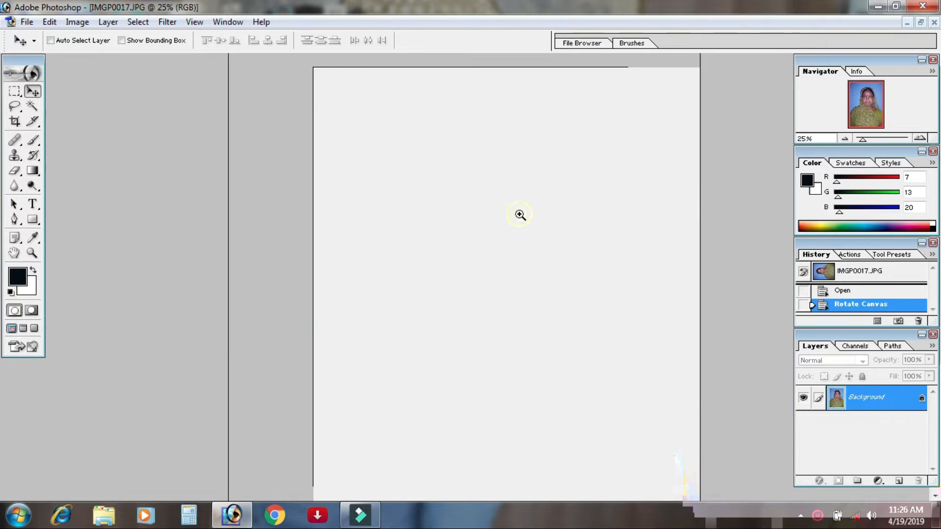
left_click(520, 214, "ctrl")
left_click_drag(495, 381, 495, 237)
left_click(516, 253, "ctrl")
left_click(517, 253, "ctrl")
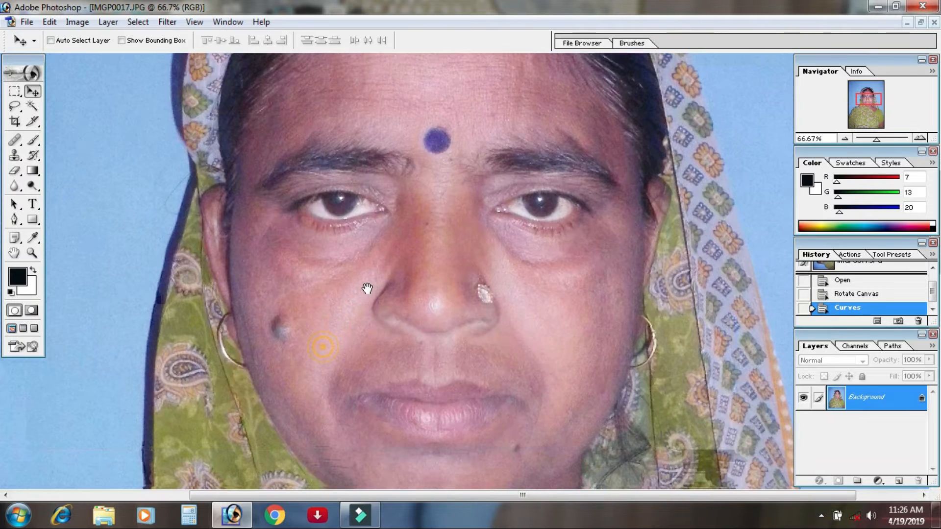
Step: Apply the JPEG Clean Up noise filter to the portrait with smoothness 10
left_click_drag(368, 367, 389, 269)
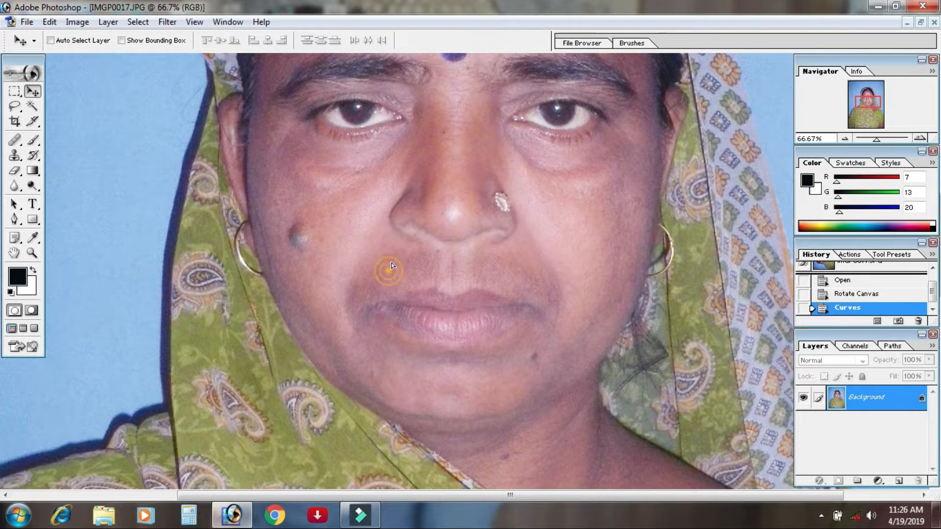
left_click(390, 267)
left_click(463, 205)
left_click(167, 22)
mouse_move(188, 171)
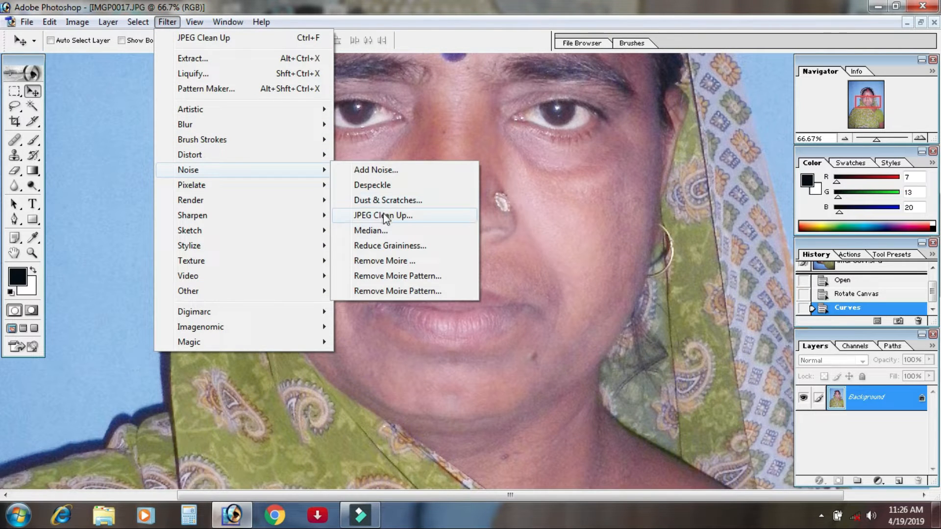
left_click(386, 216)
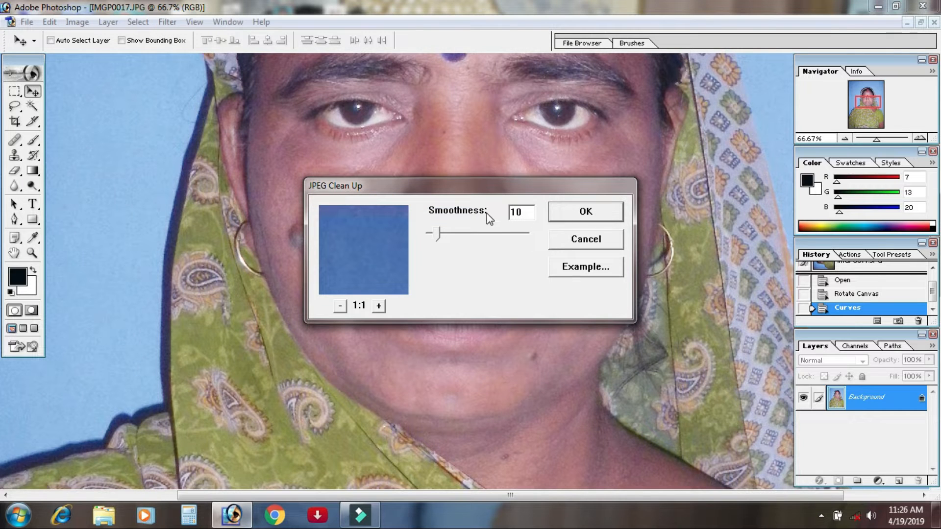
left_click(582, 215)
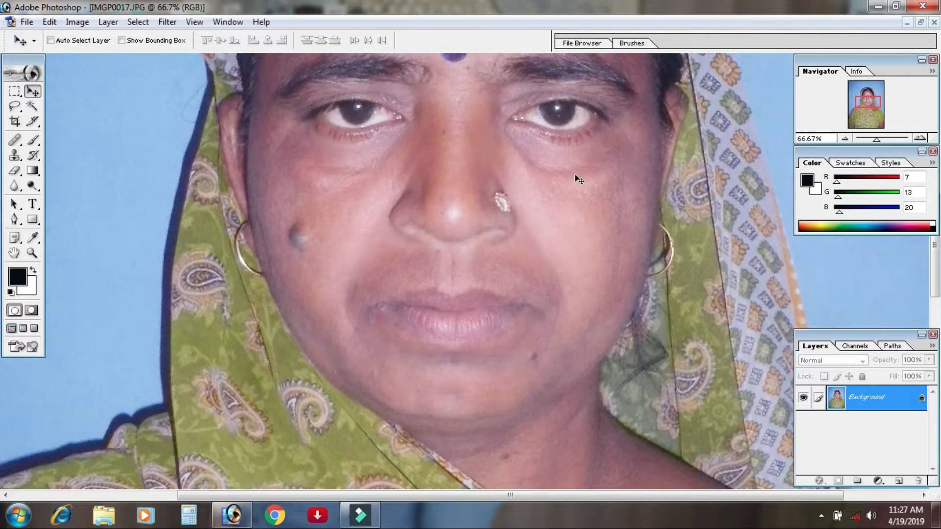
Step: Adjust the photo's Brightness/Contrast to brightness +7 and contrast +6
left_click_drag(478, 184, 449, 283)
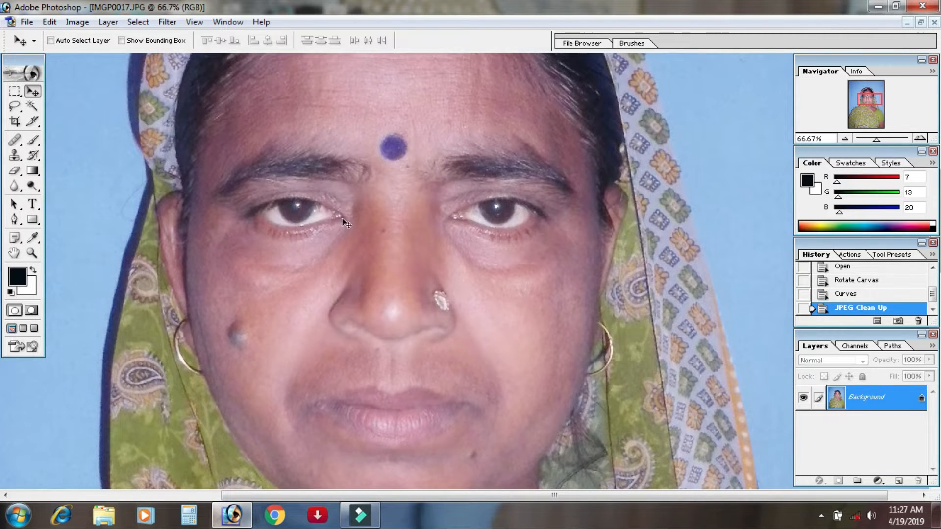
left_click(77, 22)
mouse_move(99, 59)
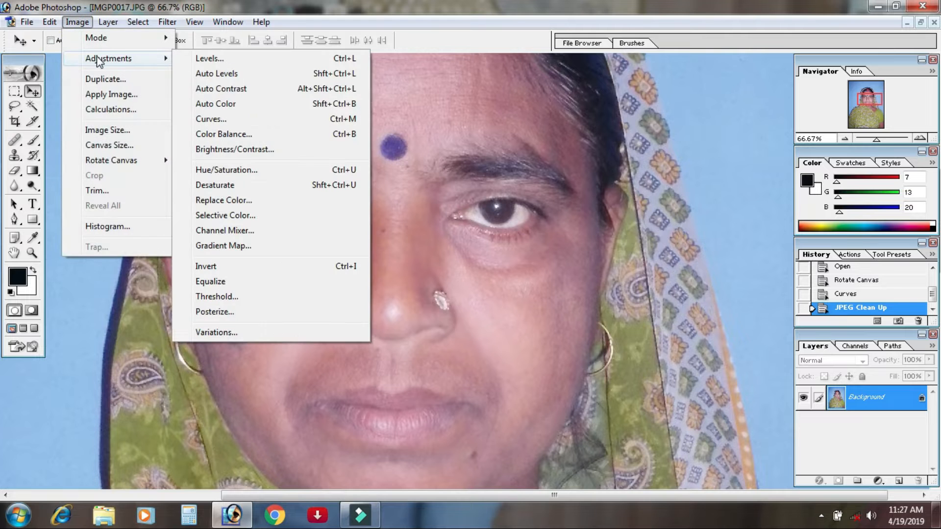
left_click(266, 149)
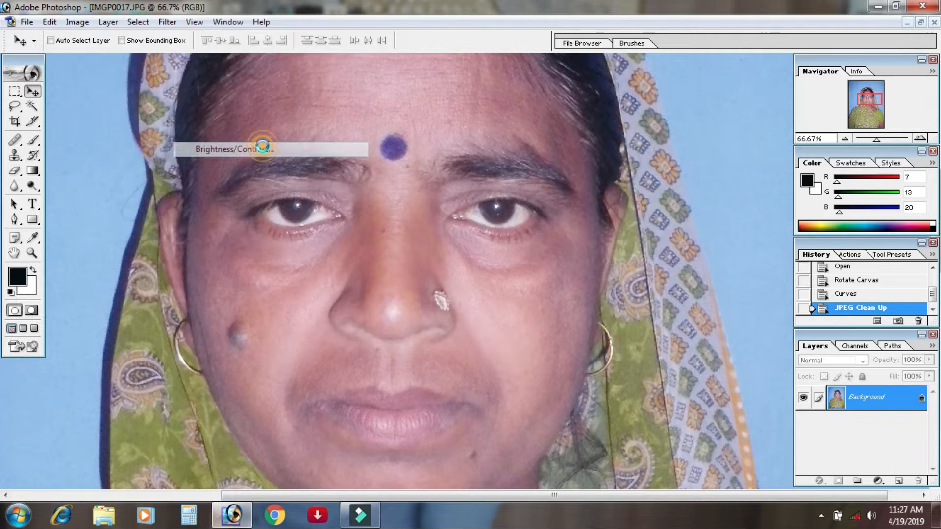
left_click_drag(446, 395, 692, 211)
left_click_drag(693, 284, 696, 283)
left_click_drag(691, 247, 694, 246)
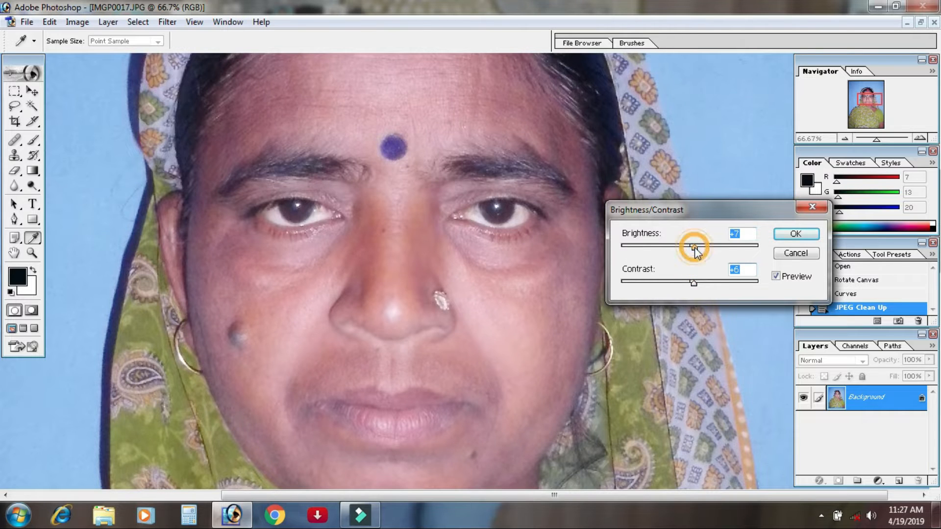
left_click(795, 234)
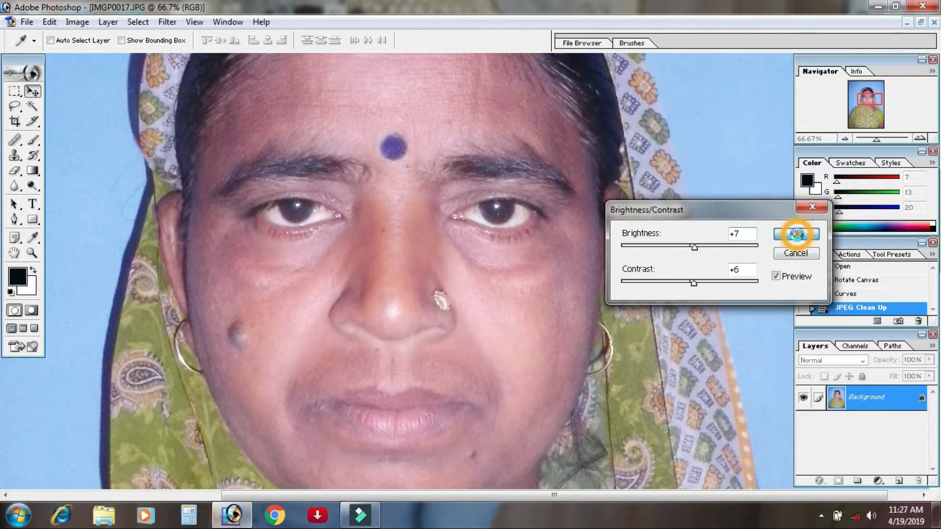
Step: Apply a Selective Color adjustment to the Blacks with Black at +9%
left_click(76, 23)
mouse_move(90, 60)
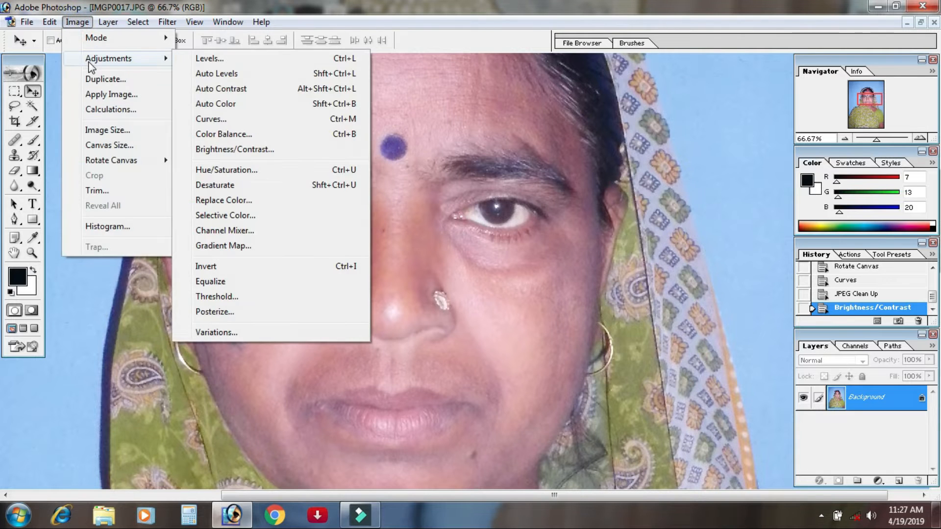
left_click(239, 217)
left_click_drag(497, 166, 718, 156)
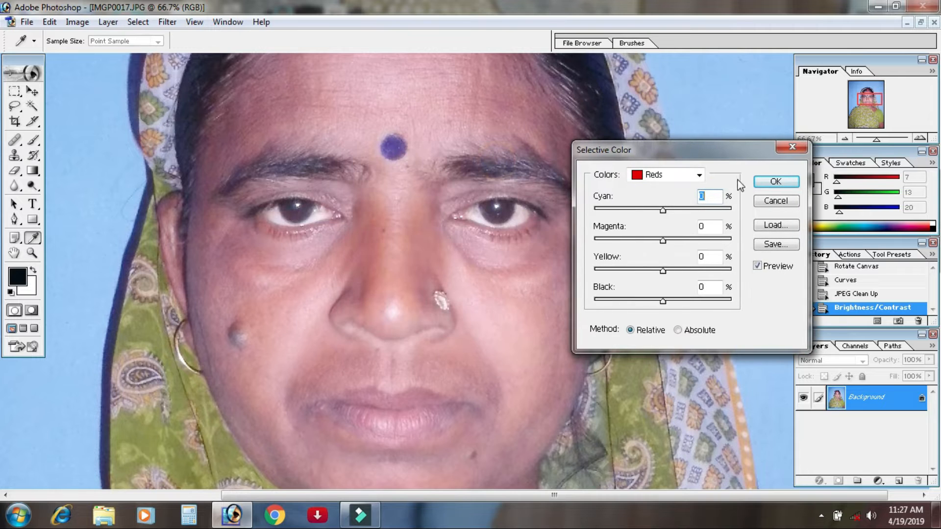
left_click(665, 176)
left_click(657, 278)
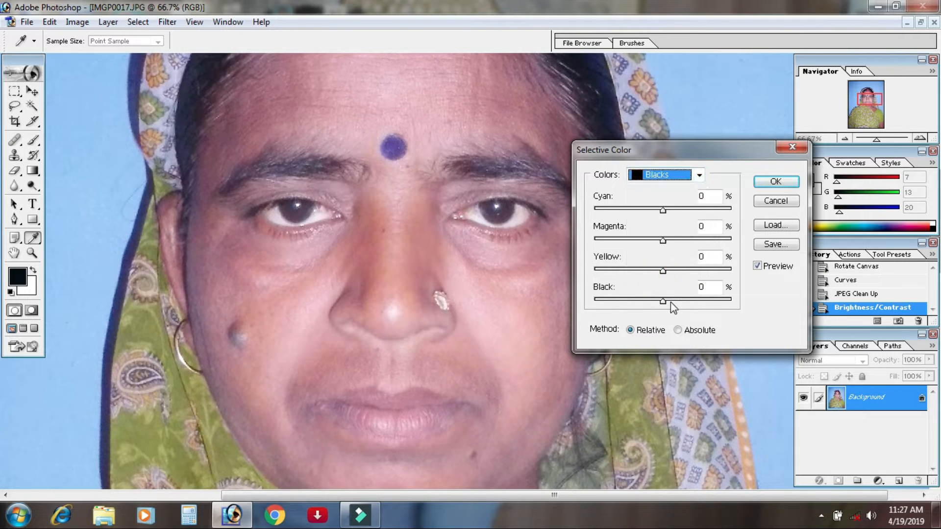
left_click(671, 303)
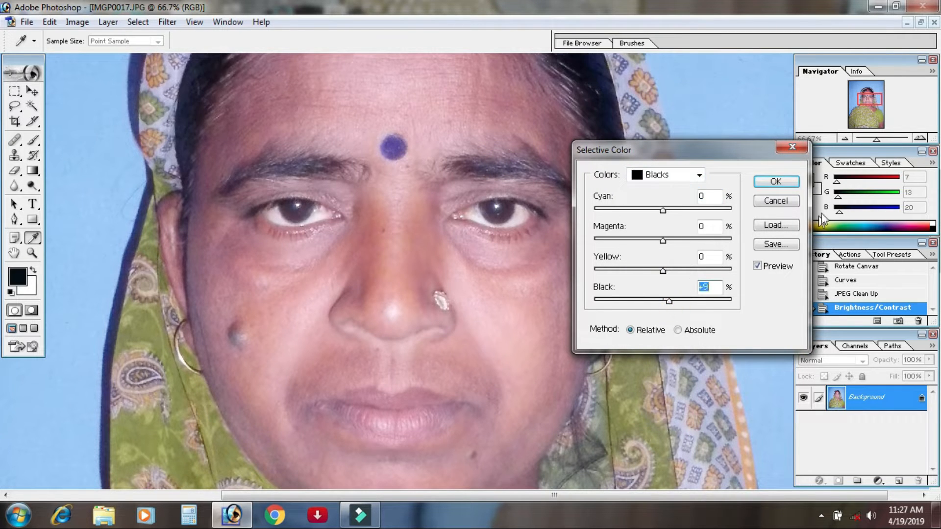
left_click(776, 181)
key("v")
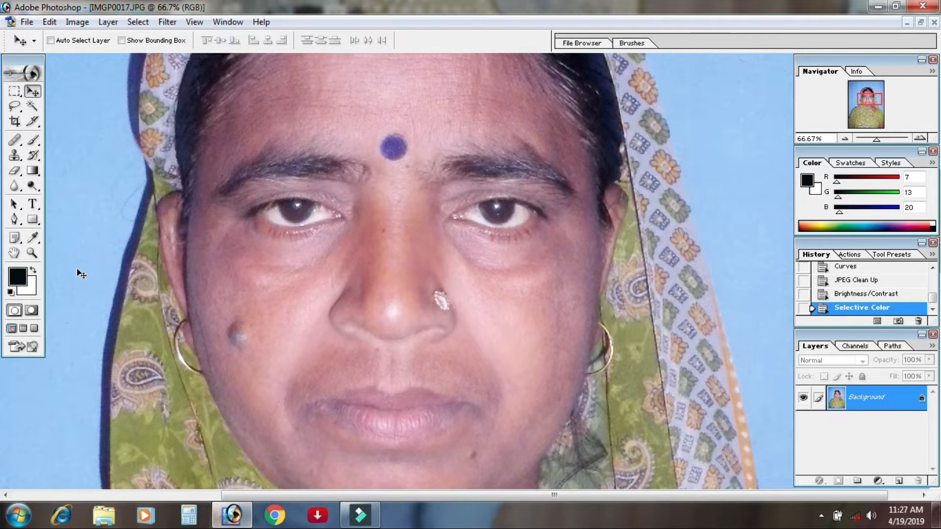
Step: Sample a light skin tone from the cheek beside the nose and set the Brush to 11% opacity and 12% flow
left_click(34, 239)
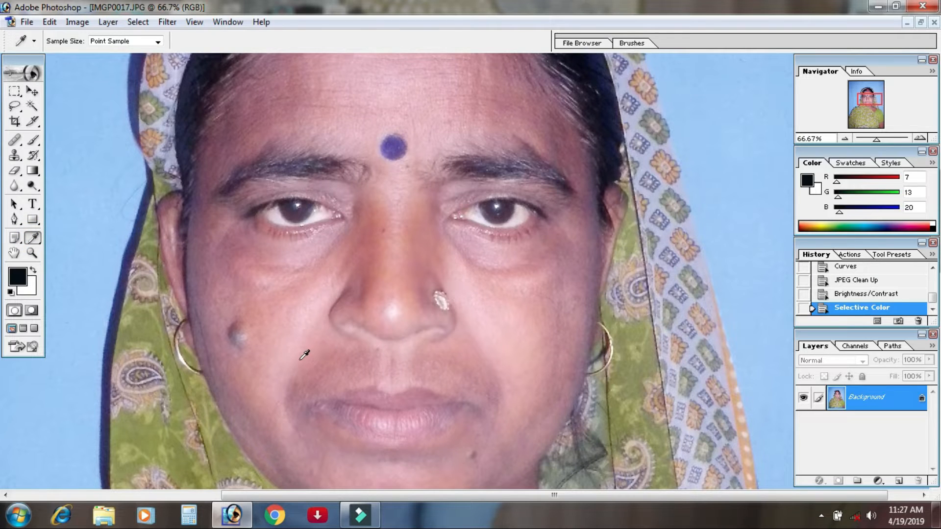
left_click(317, 309)
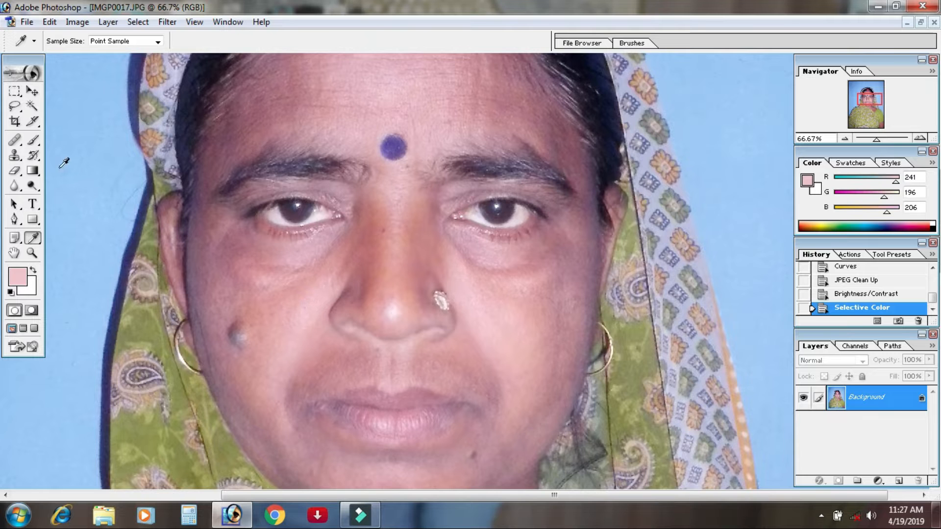
left_click(32, 141)
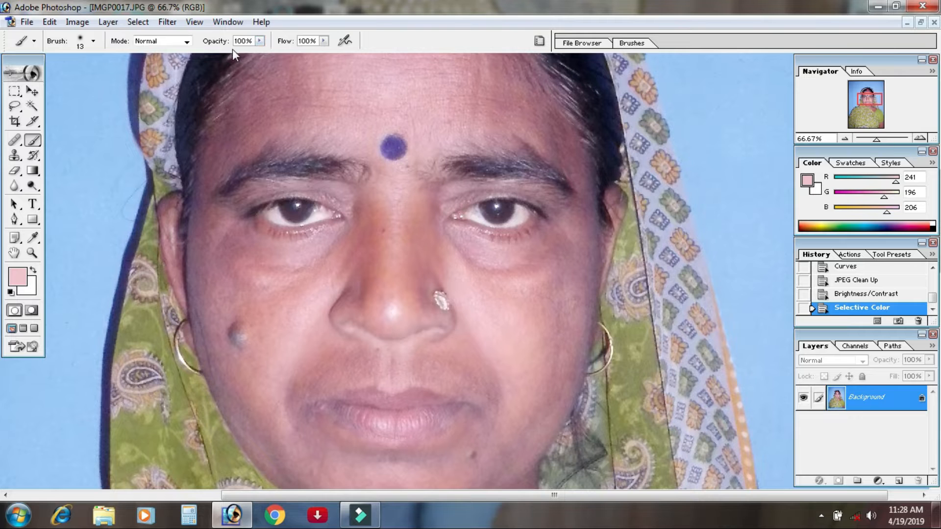
left_click(260, 41)
left_click(198, 52)
left_click(323, 42)
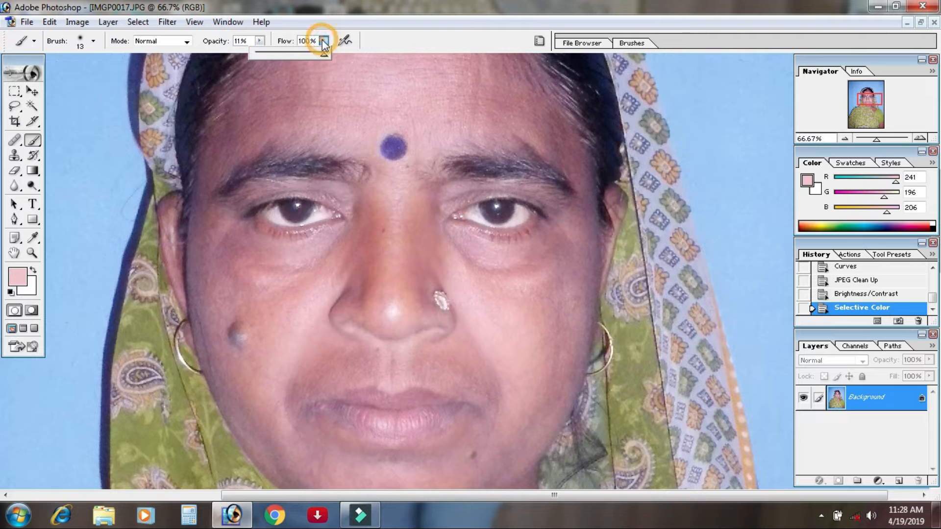
left_click(263, 52)
Step: Enlarge the brush to 150 px and paint the sampled skin tone lightly over the forehead
left_click_drag(315, 234, 276, 353)
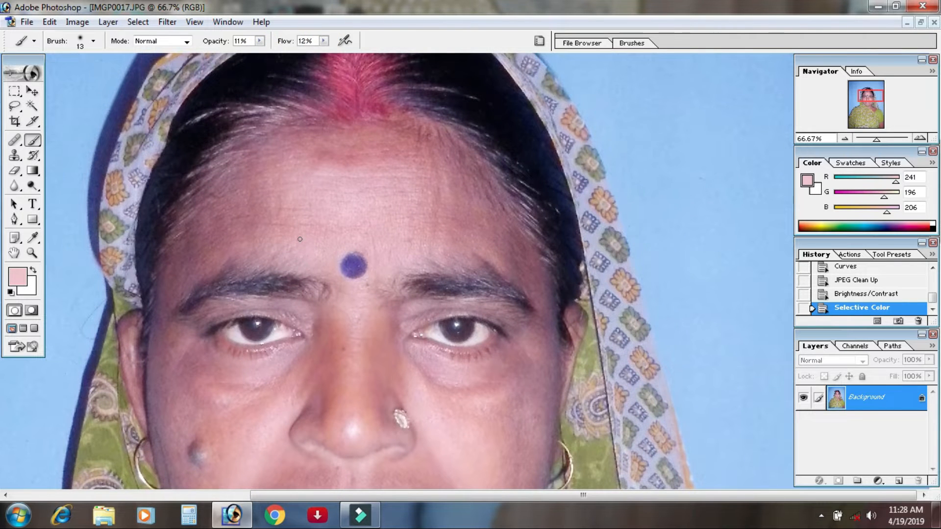
key("bracketright")
key("bracketright")
key("bracketright")
key("bracketright")
key("bracketright")
key("bracketright")
key("bracketright")
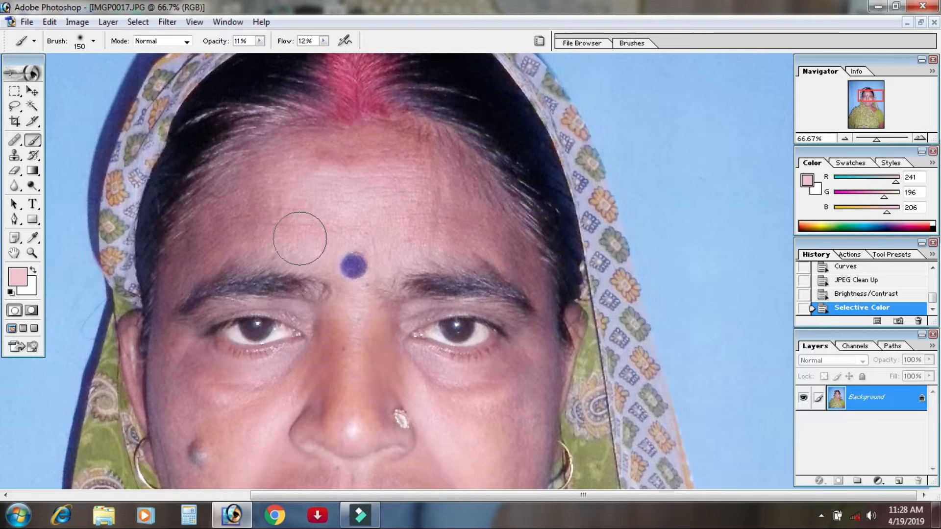
scroll(303, 181, "down", 2)
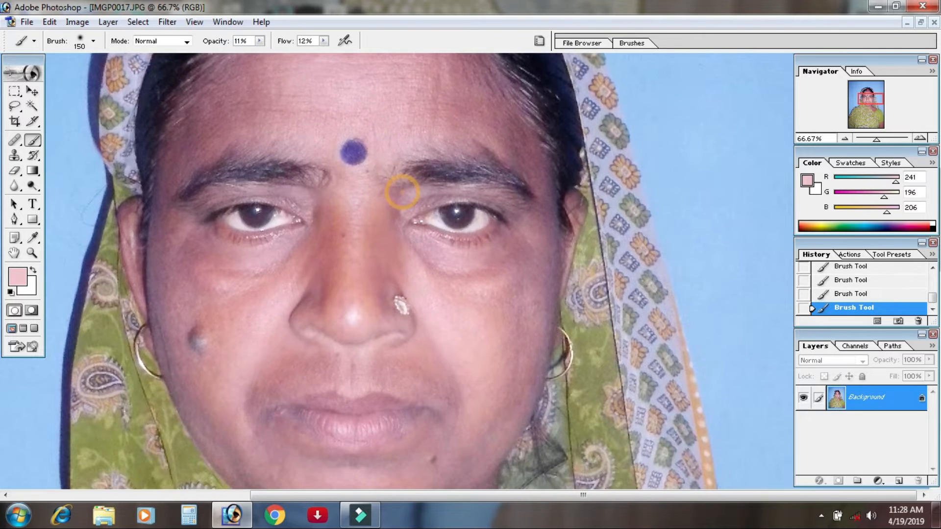
Step: Brush the light skin tone over the nose, cheeks, jaw and mouth area to even out the face
mouse_move(401, 190)
left_mouse_down()
mouse_move(372, 210)
mouse_move(433, 281)
mouse_move(416, 259)
mouse_move(488, 257)
mouse_move(471, 285)
mouse_move(508, 262)
mouse_move(507, 285)
mouse_move(534, 239)
mouse_move(535, 266)
mouse_move(437, 272)
mouse_move(403, 258)
mouse_move(462, 314)
left_mouse_up()
left_click_drag(254, 482, 264, 357)
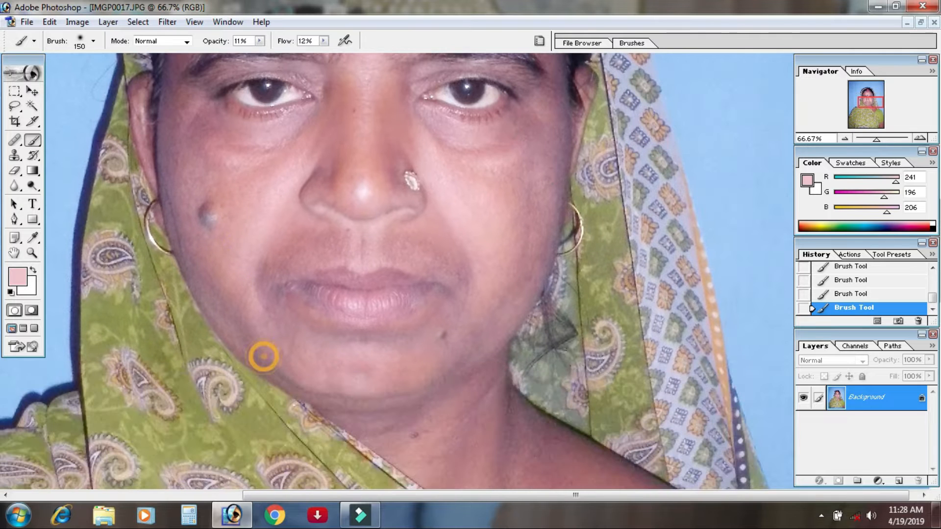
left_click_drag(223, 263, 287, 353)
mouse_move(222, 307)
left_mouse_down()
mouse_move(273, 350)
mouse_move(321, 361)
mouse_move(395, 345)
mouse_move(310, 346)
mouse_move(397, 349)
mouse_move(370, 369)
mouse_move(399, 212)
left_mouse_up()
left_click(429, 254)
mouse_move(502, 264)
left_mouse_down()
mouse_move(556, 271)
mouse_move(594, 335)
mouse_move(637, 354)
mouse_move(624, 373)
mouse_move(586, 367)
mouse_move(504, 305)
mouse_move(499, 320)
mouse_move(498, 286)
mouse_move(513, 302)
mouse_move(507, 274)
mouse_move(549, 307)
left_mouse_up()
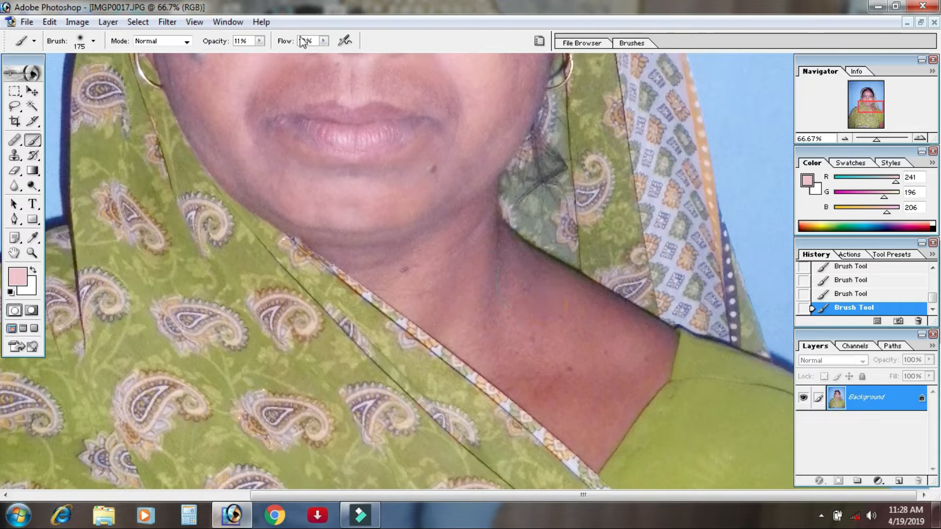
Step: Raise the brush flow to 21% and opacity to 24% for lightening the neck
left_click(323, 41)
left_click(331, 54)
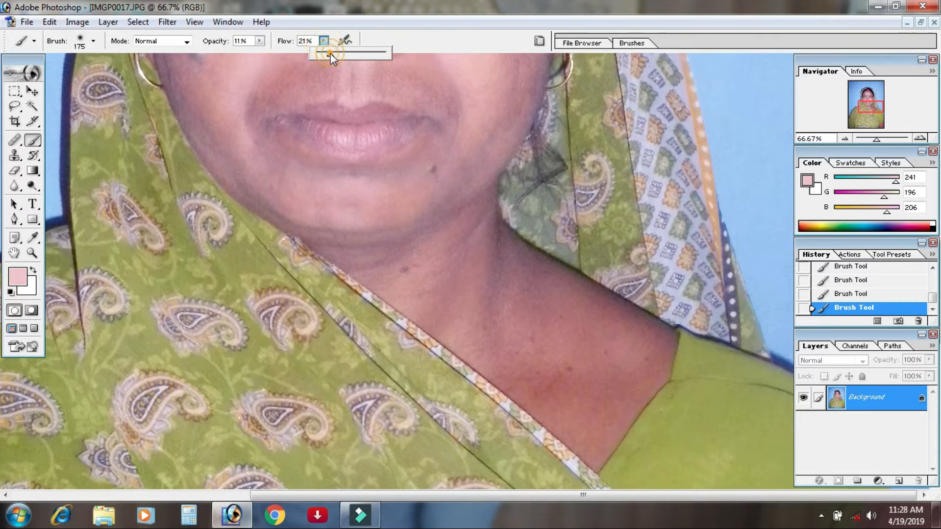
left_click(500, 260)
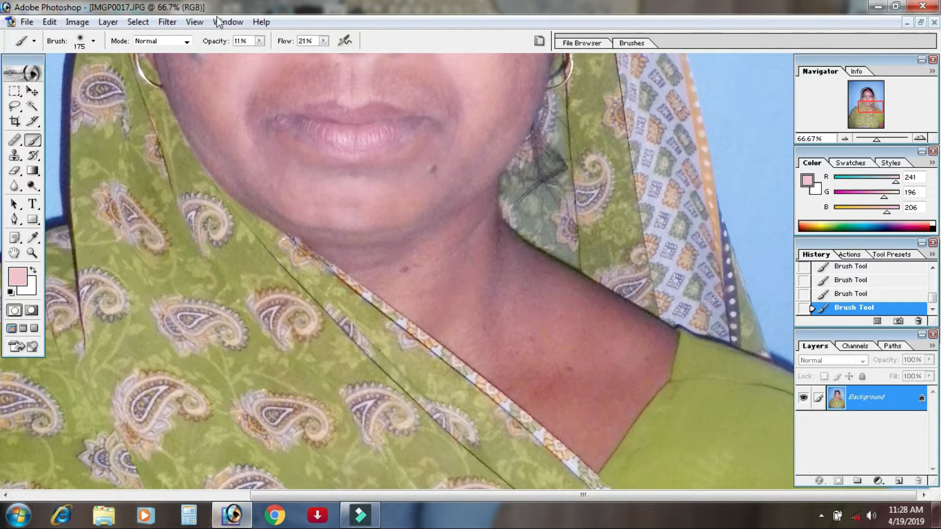
left_click(260, 41)
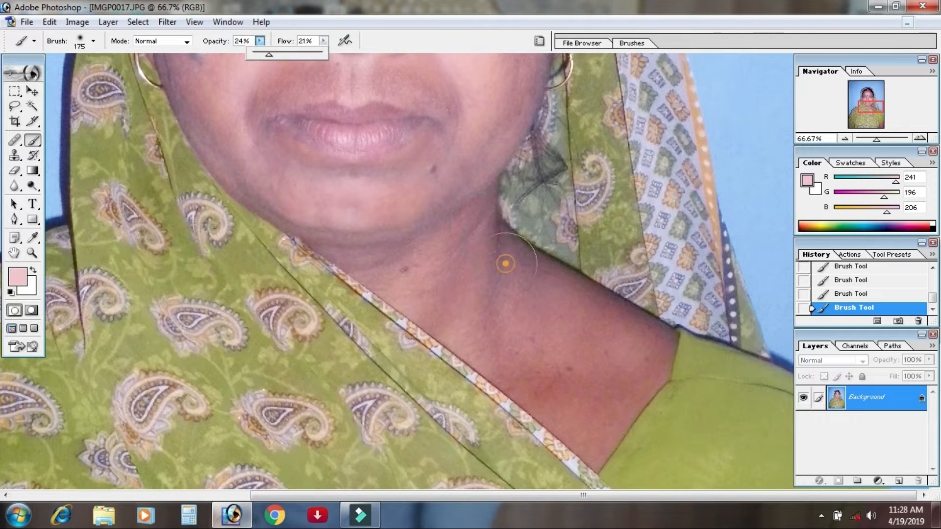
Step: Paint the light skin tone over the neck and bare shoulder with the 175 px brush
left_click(506, 263)
left_click(580, 389)
left_click_drag(490, 328, 538, 387)
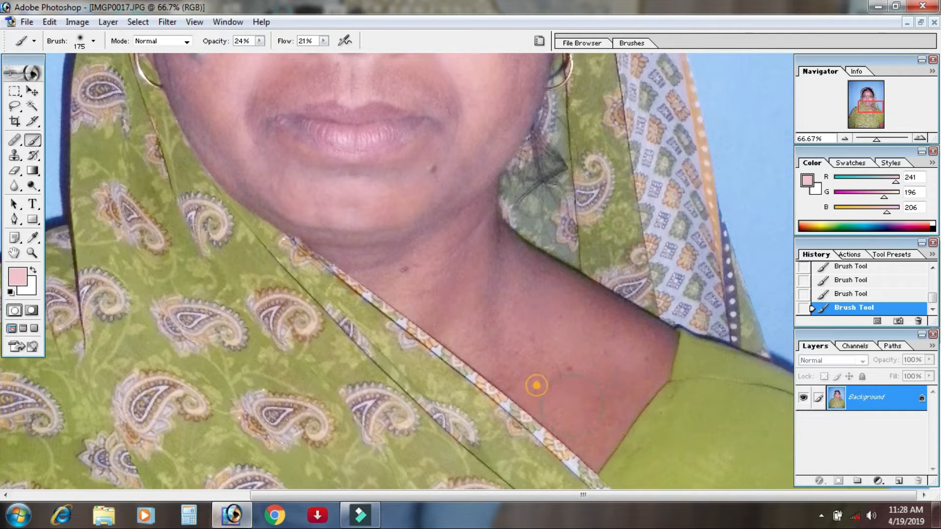
left_click_drag(503, 241, 610, 311)
left_click(635, 331)
left_click(594, 425)
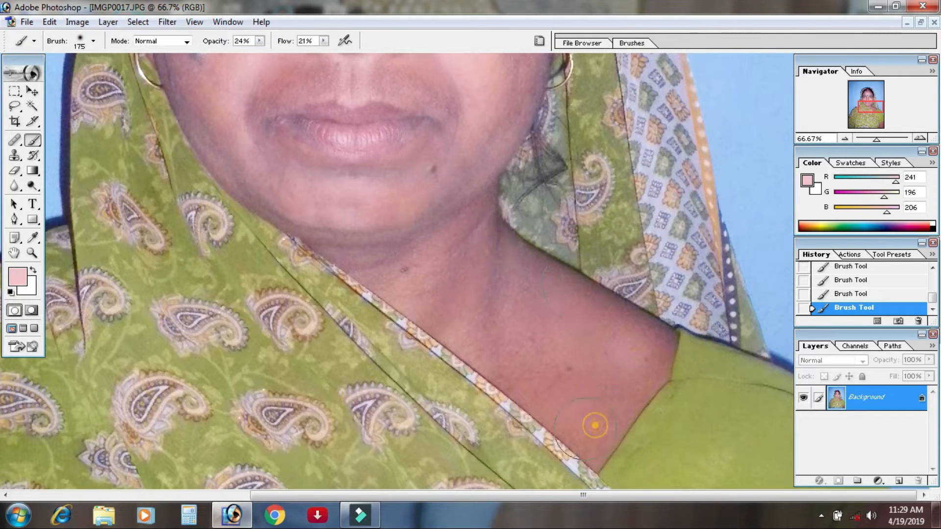
left_click(442, 243)
left_click(468, 236)
left_click(360, 243)
left_click(492, 240)
left_click(578, 281)
left_click(649, 334)
left_click(637, 371)
left_click(569, 390)
Step: Dab the chin, reduce the brush to 125 px and lighten the dark skin around the mouth
mouse_move(408, 147)
left_mouse_down()
mouse_move(434, 302)
mouse_move(395, 348)
mouse_move(366, 345)
left_mouse_up()
left_click(470, 314)
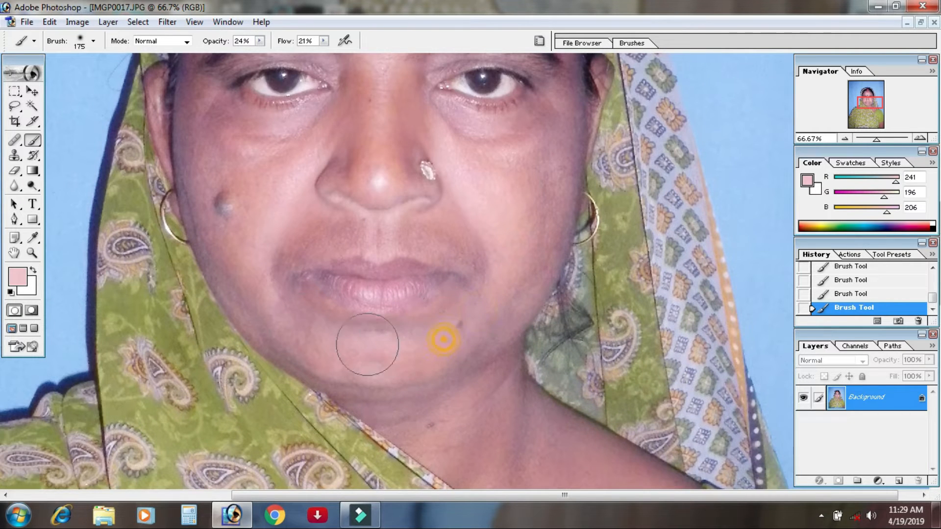
key("bracketleft")
key("bracketleft")
left_click(287, 263)
left_click(324, 242)
left_click(288, 291)
left_click(287, 247)
left_click(400, 220)
left_click(443, 240)
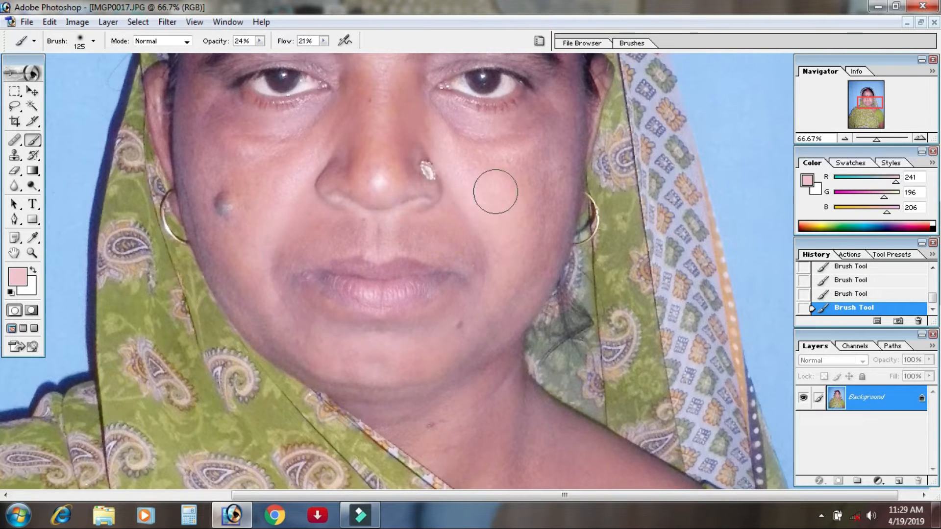
Step: Brush the light skin tone over the cheeks, nose and skin below the eyes with the 125 px brush
left_click_drag(233, 220, 237, 233)
left_click(223, 234)
left_click(231, 286)
left_click_drag(367, 135, 336, 223)
left_click(318, 263)
left_click(343, 215)
left_click(373, 270)
left_click(332, 276)
left_click(384, 223)
left_click(452, 248)
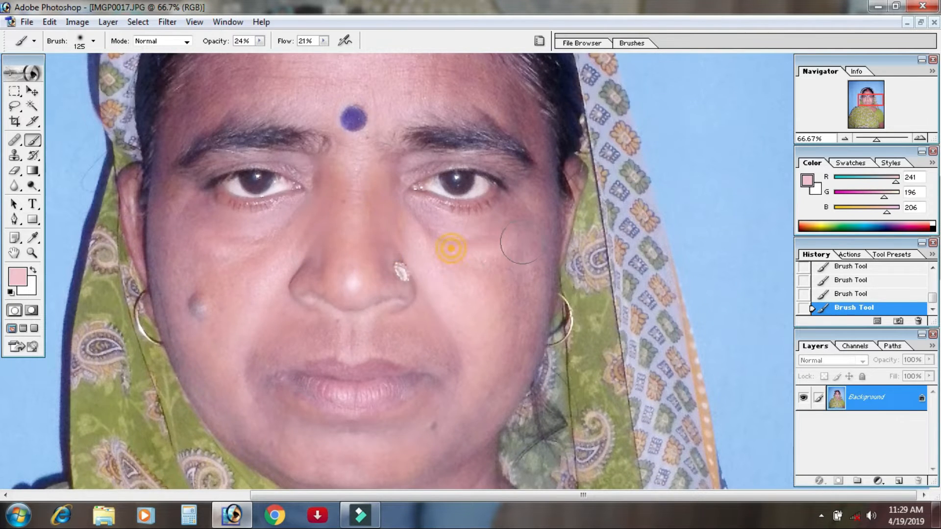
Step: Paint the light skin tone across the whole forehead, from one temple to the other and up to the hairline
left_click_drag(430, 57, 436, 238)
left_click(418, 193)
left_click(375, 170)
left_click(235, 225)
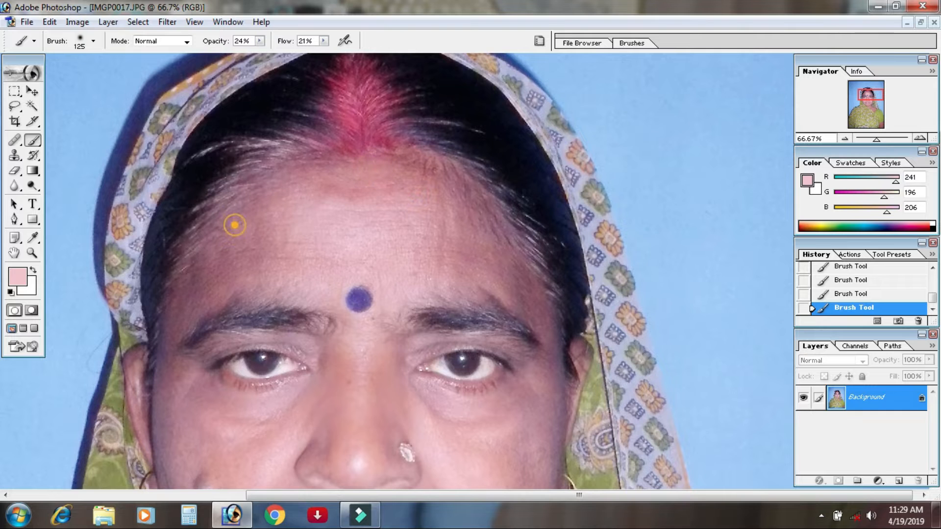
left_click(245, 242)
left_click(196, 288)
left_click(219, 260)
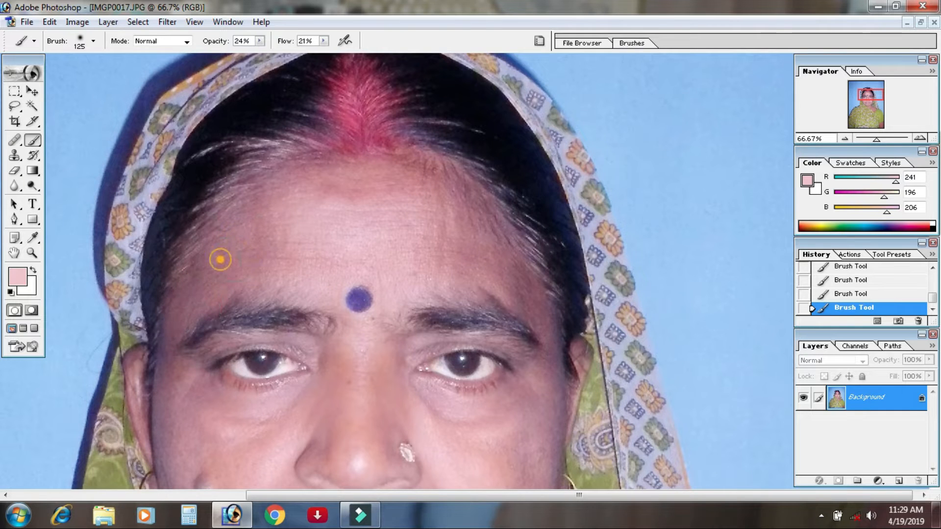
left_click(351, 250)
left_click(390, 252)
left_click(330, 192)
left_click(365, 188)
left_click(404, 188)
left_click(458, 235)
Step: Touch up the cheek beside the mouth and the middle of the face with the light skin tone
scroll(430, 274, "down", 10)
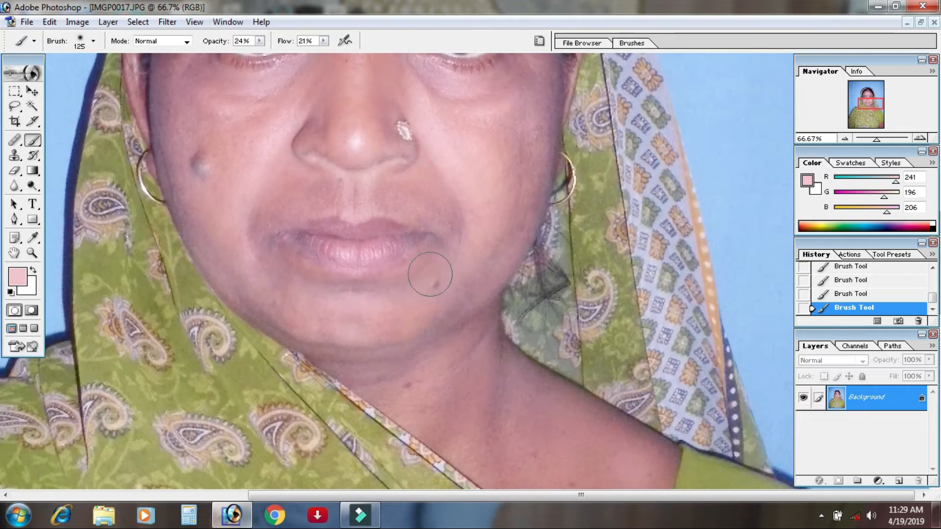
left_click(479, 235)
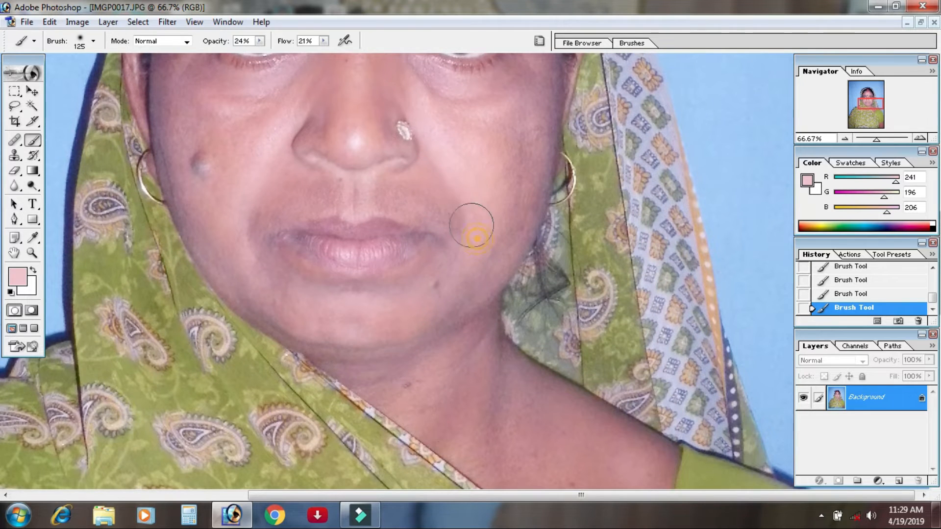
scroll(357, 322, "up", 10)
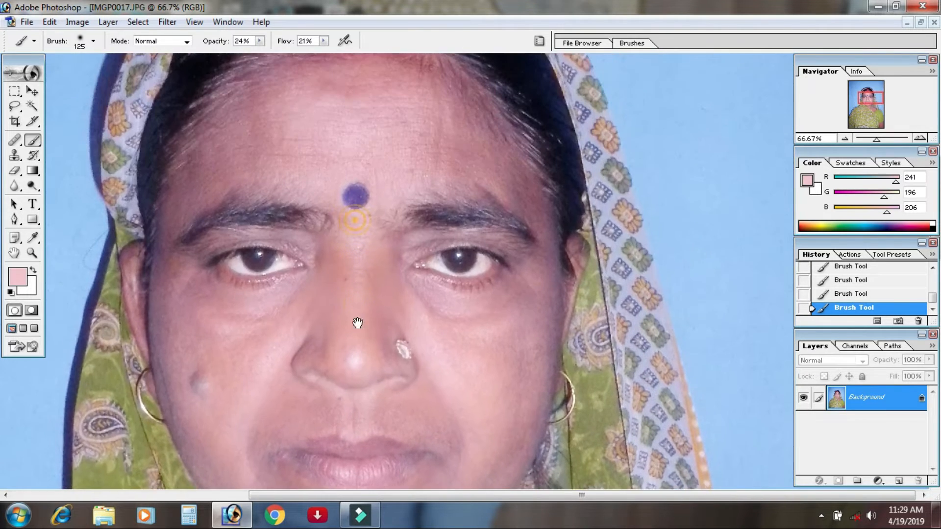
left_click(350, 179)
left_click(315, 260)
left_click(343, 279)
left_click(426, 314)
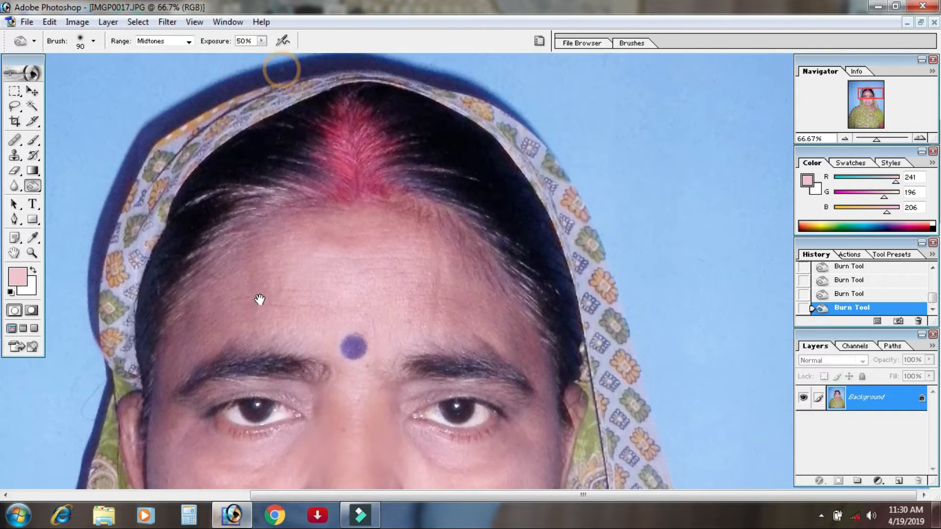
Step: Enlarge the Burn tool brush to 150 px and darken the hair along the hairline and parting at 50% midtone exposure
left_click_drag(260, 299, 260, 310)
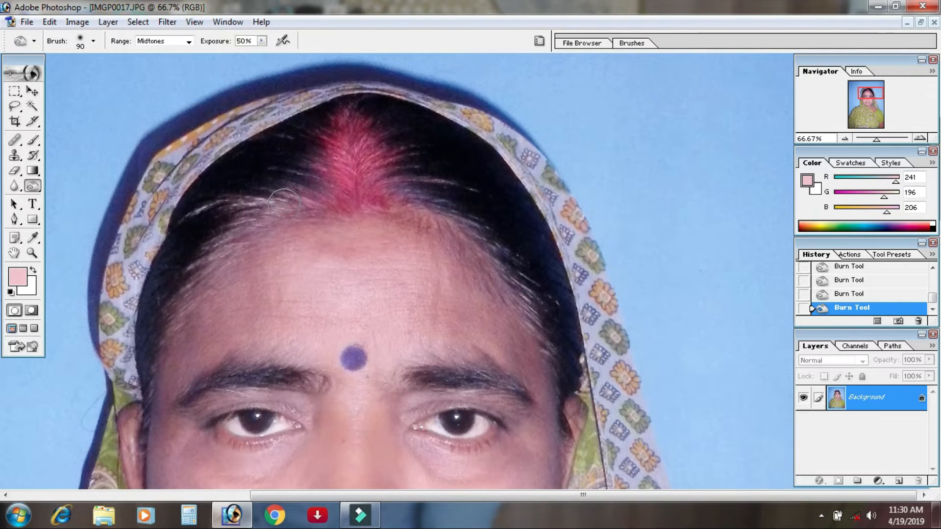
key("bracketright")
key("bracketright")
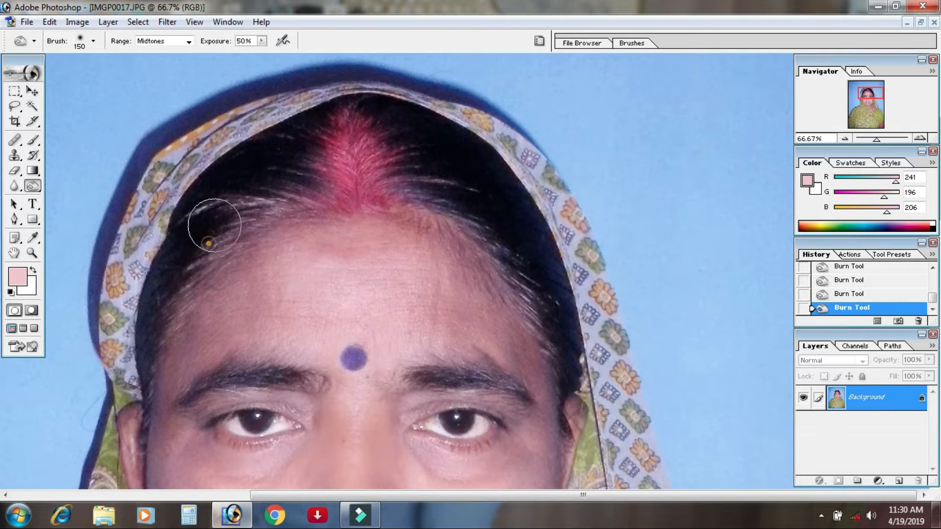
left_click(164, 277)
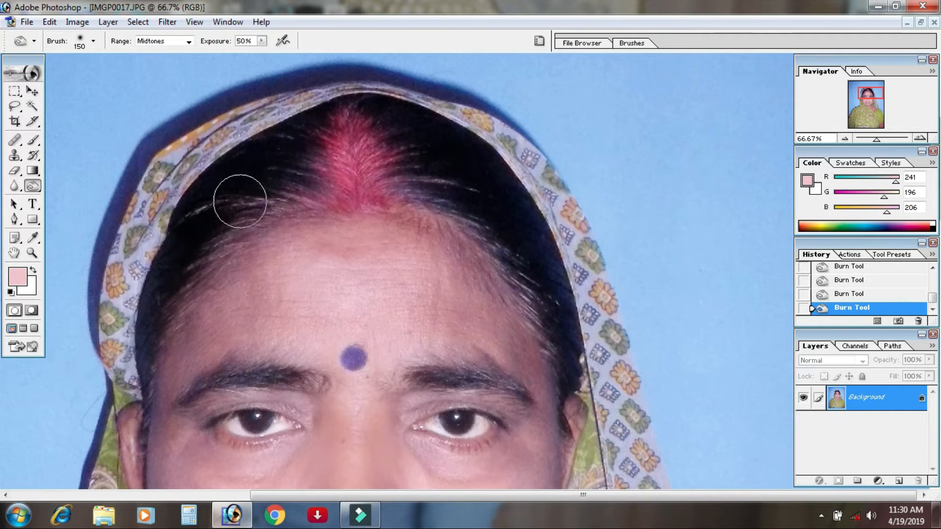
left_click(338, 179)
left_click(456, 191)
left_click(561, 266)
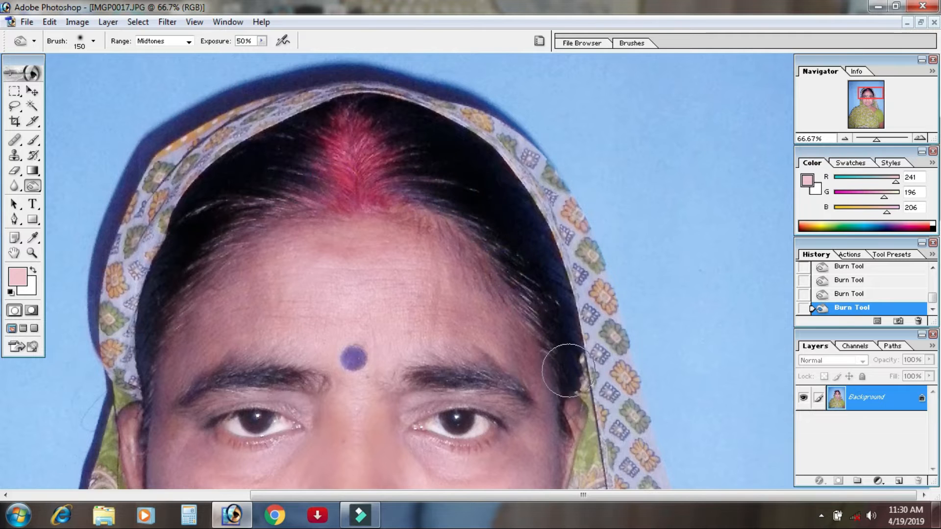
Step: Brighten the whole photo slightly with Levels by setting the midtone input level to 1.06
left_click_drag(277, 403, 279, 117)
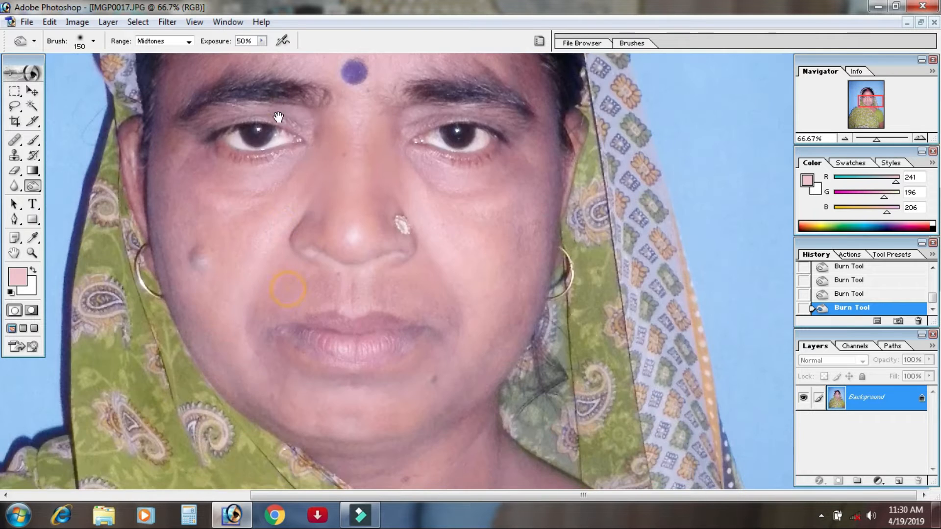
left_click(378, 272, "alt")
left_click(379, 272, "alt")
left_click(398, 287, "alt")
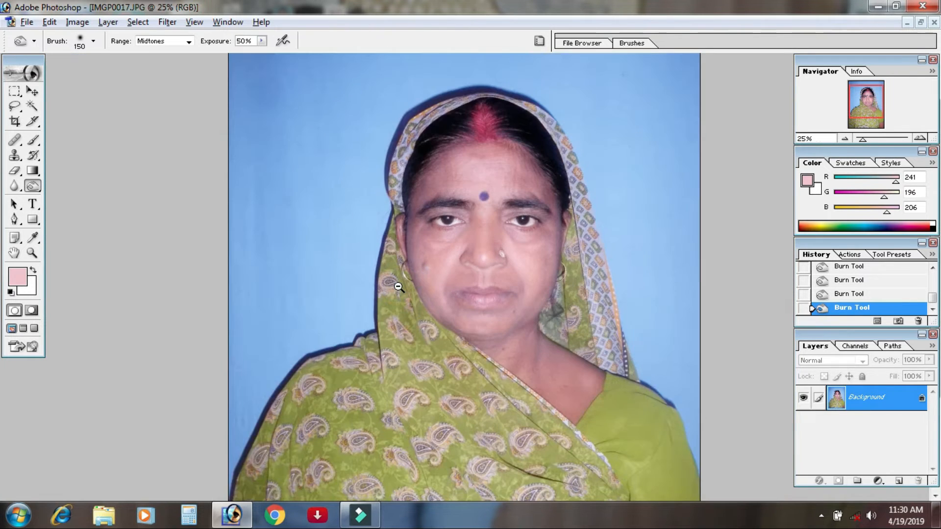
left_click(398, 287, "alt")
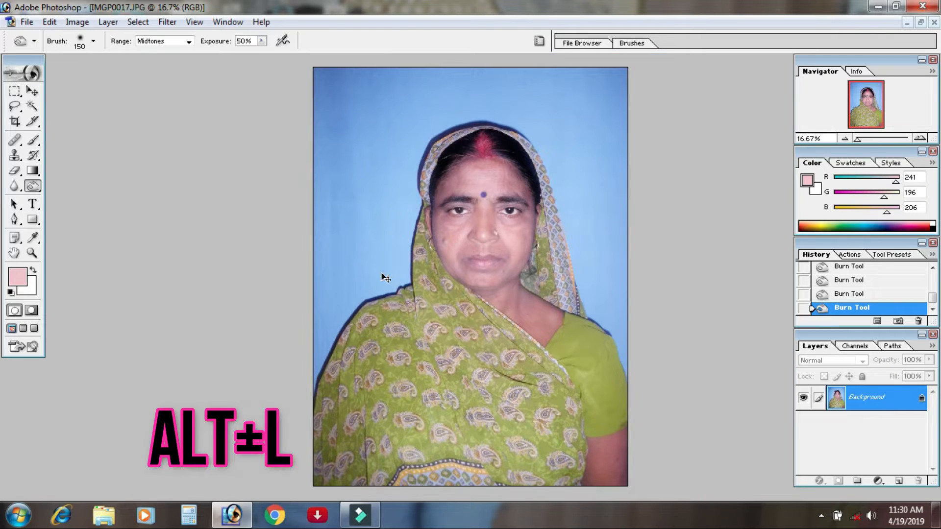
key("ctrl+l")
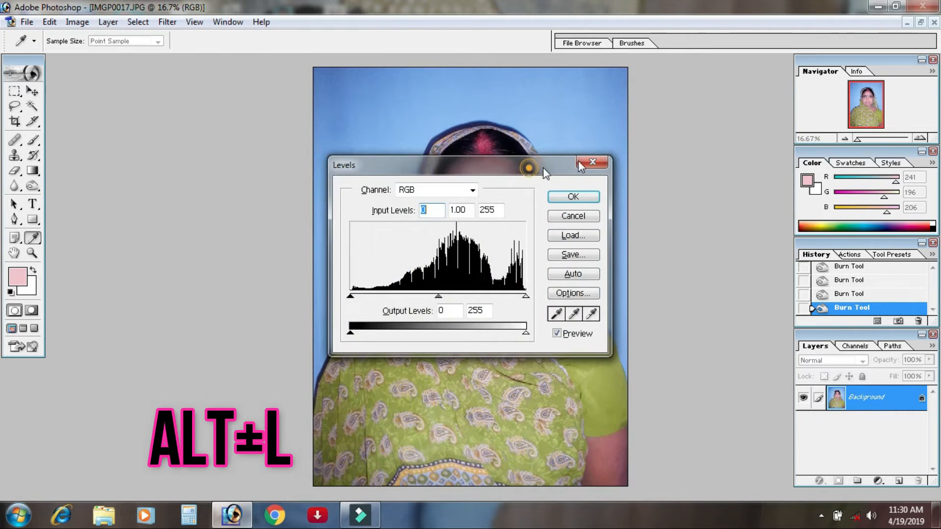
left_click_drag(543, 168, 824, 159)
left_click_drag(719, 290, 719, 294)
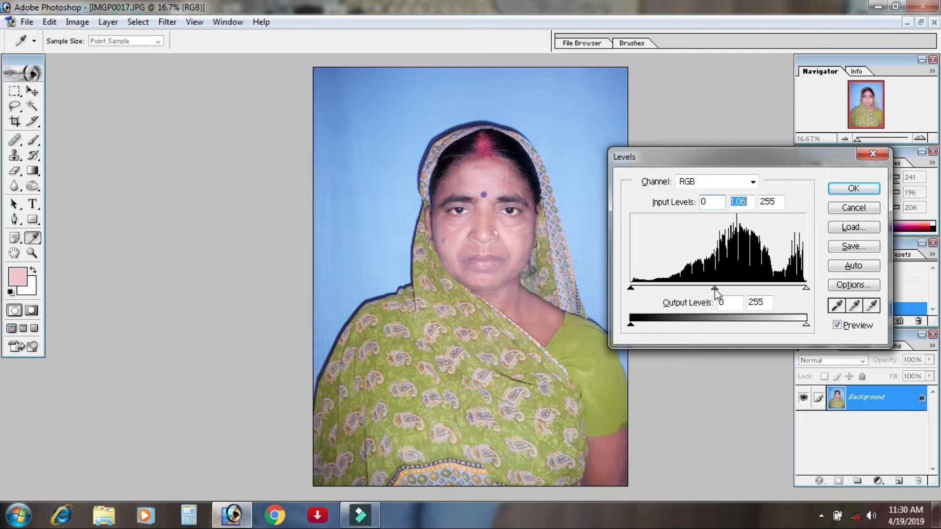
left_click(853, 188)
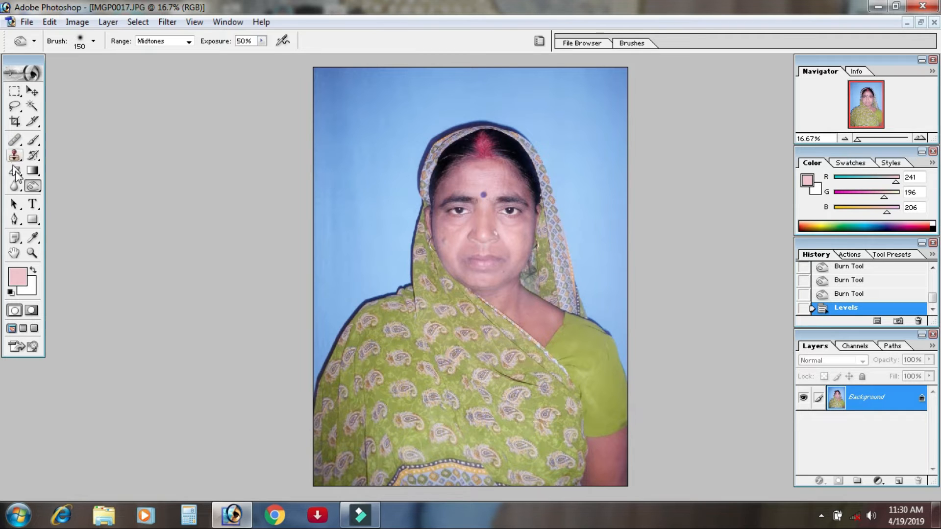
key("p")
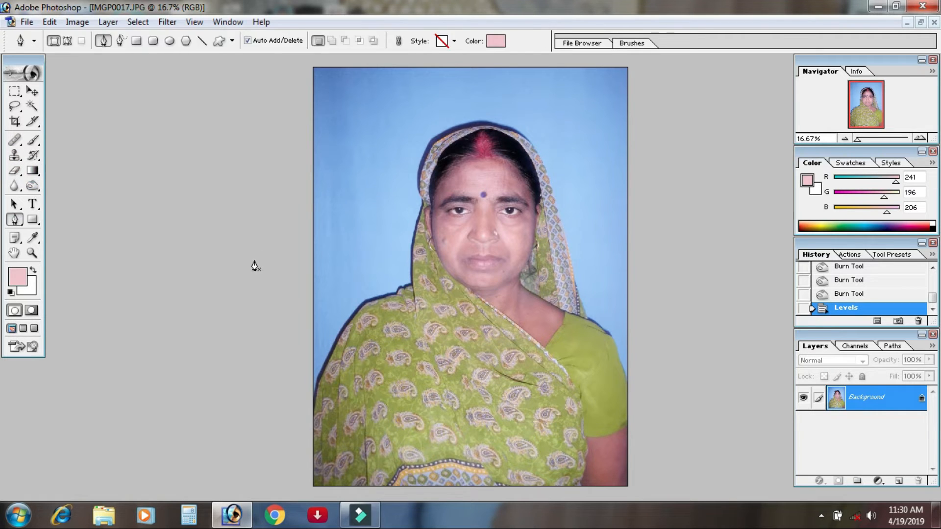
left_click_drag(313, 405, 353, 317)
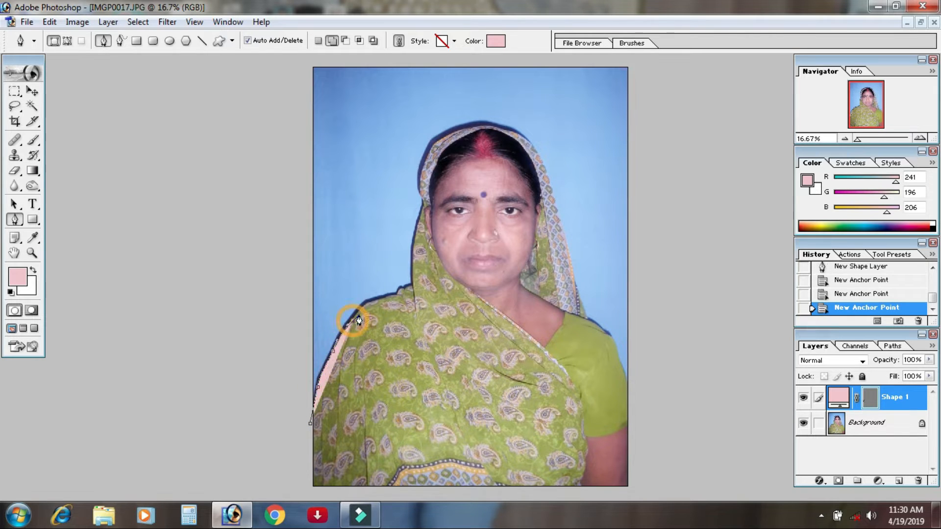
key("ctrl+z")
key("ctrl+alt+z")
key("ctrl+alt+z")
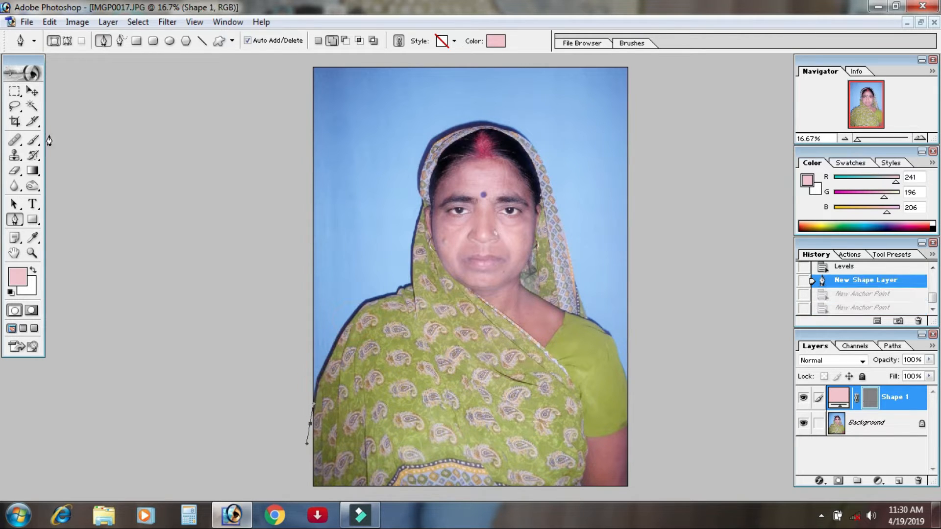
Step: Set the Pen tool to draw paths and trace the outer edge of the sari from the lower left up to the shoulder
left_click(68, 41)
left_click(308, 441)
left_click(320, 385)
left_click_drag(336, 352, 371, 306)
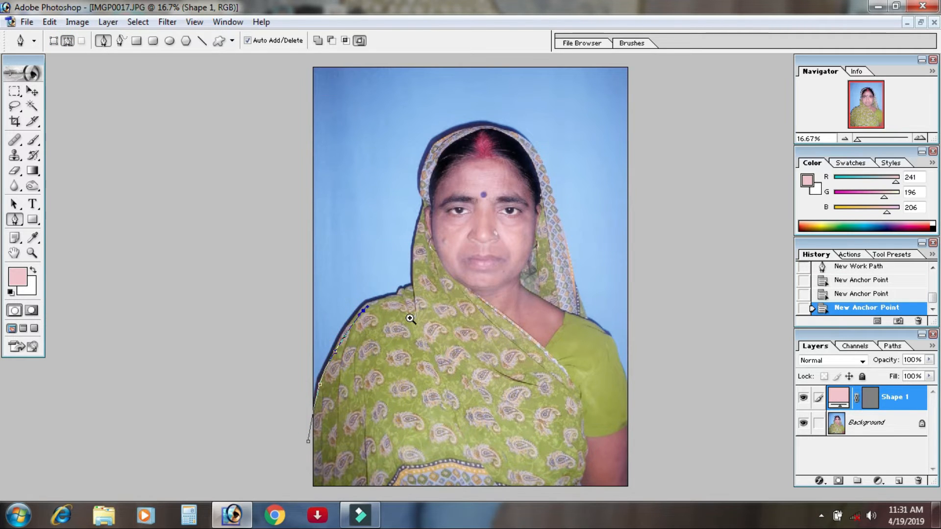
left_click(374, 312, "ctrl")
left_click(410, 317, "ctrl")
Step: Continue the path along the shoulder folds and up the veil's left edge to beside the forehead
left_click(284, 191, "ctrl")
left_click_drag(258, 303, 263, 333)
left_click_drag(207, 318, 302, 269)
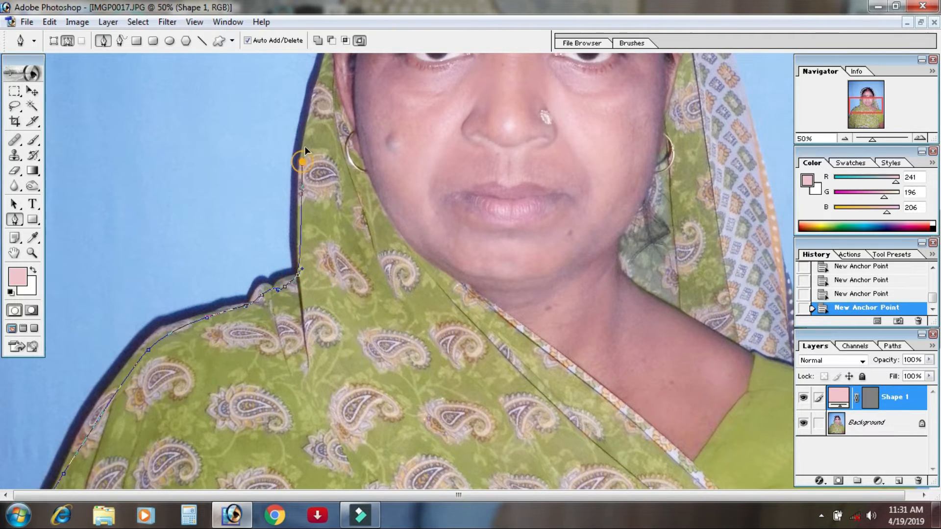
left_click_drag(303, 162, 307, 140)
left_click_drag(306, 123, 299, 366)
left_click_drag(324, 285, 325, 276)
left_click_drag(318, 222, 316, 202)
left_click_drag(325, 156, 332, 319)
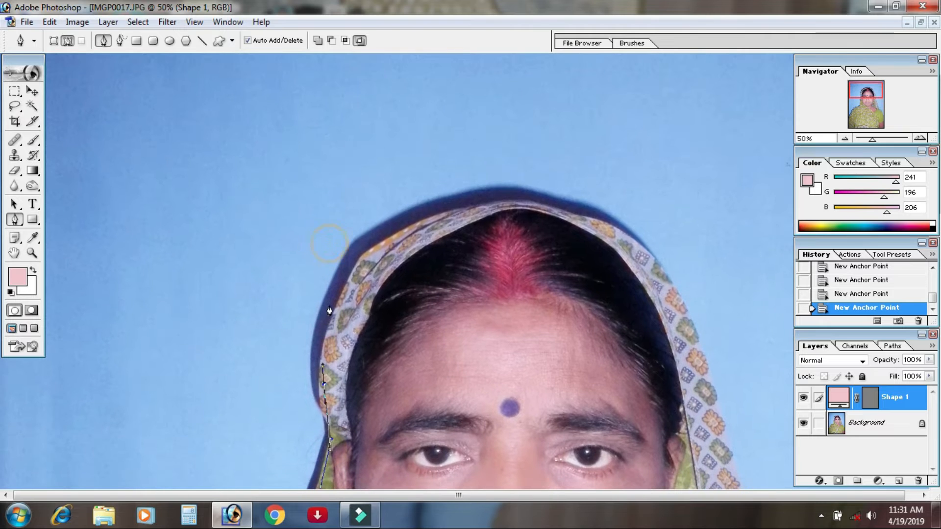
Step: Extend the path over the top of the veil and around the head to its right side
left_click_drag(353, 271, 369, 252)
left_click_drag(468, 208, 495, 204)
mouse_move(511, 210)
left_mouse_down()
mouse_move(500, 238)
mouse_move(500, 223)
left_mouse_up()
left_click_drag(587, 233, 607, 243)
left_click_drag(650, 286, 663, 310)
Step: Trace the path down the veil's right edge and along the green blouse's shoulder and sleeve
scroll(663, 310, "down", 5)
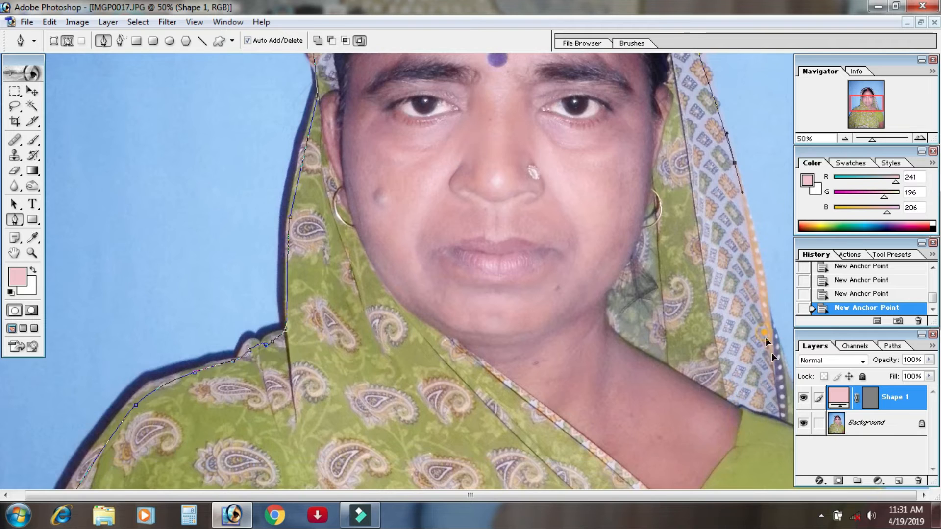
left_click_drag(764, 335, 779, 371)
scroll(735, 320, "down", 2)
left_click(577, 344, "alt")
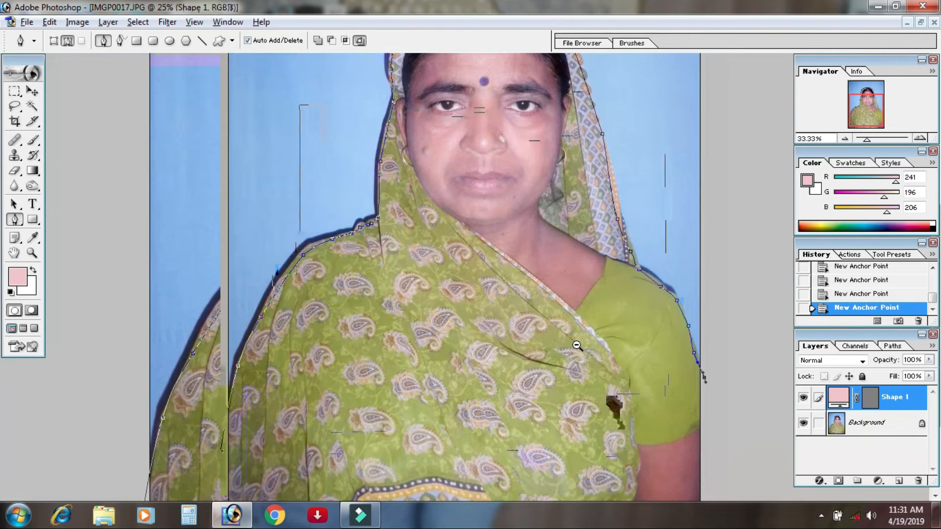
left_click(577, 343, "alt")
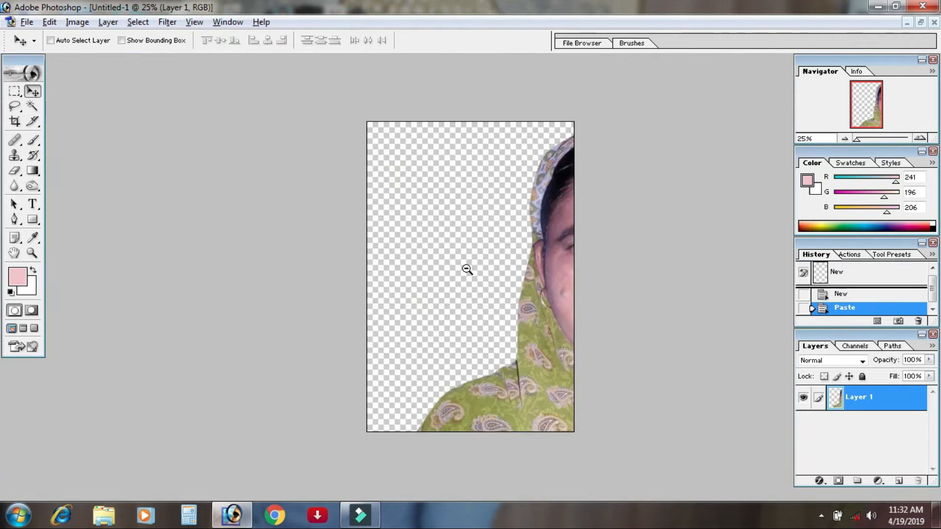
Step: Scale down the pasted cut-out with Free Transform so the whole figure fits on the transparent canvas, and check it
left_click(466, 269, "alt")
left_click(466, 269, "alt")
left_click(499, 302)
left_click(498, 301)
left_click(498, 300)
left_click(497, 300)
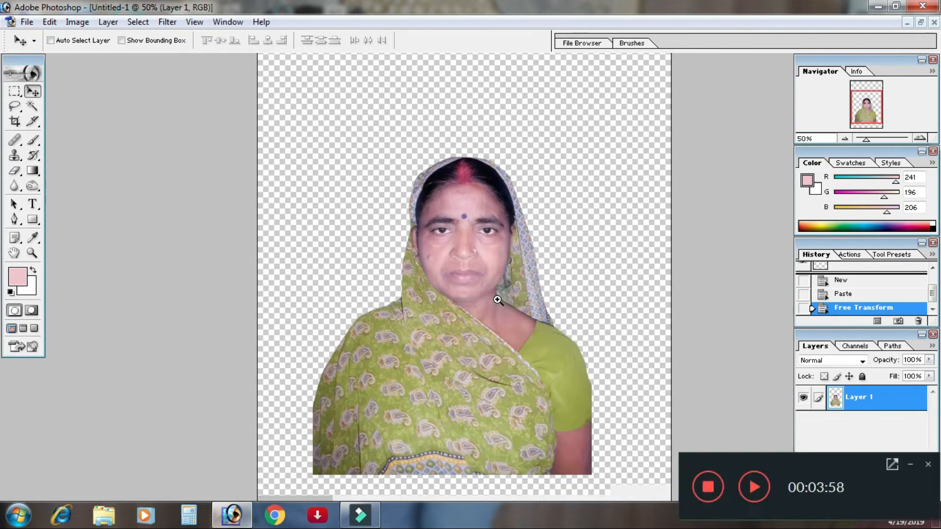
left_click(494, 301, "alt")
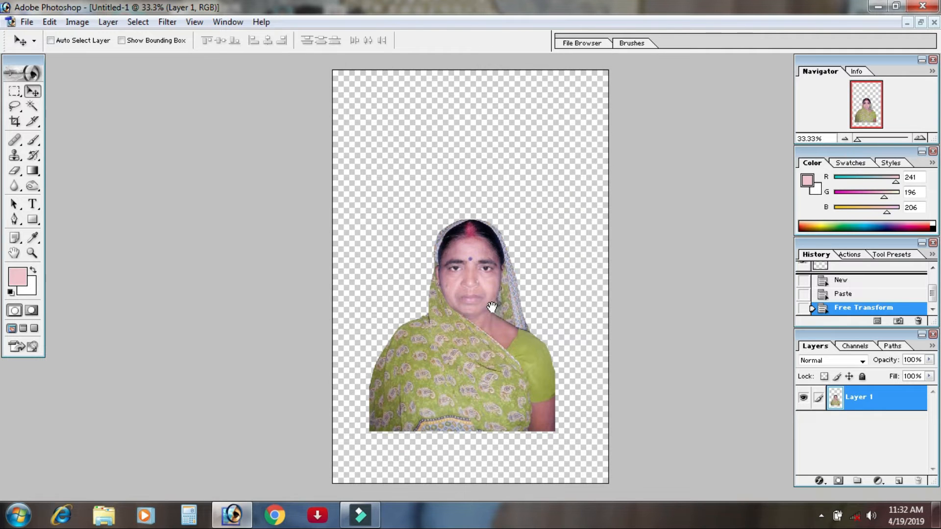
left_click(492, 307)
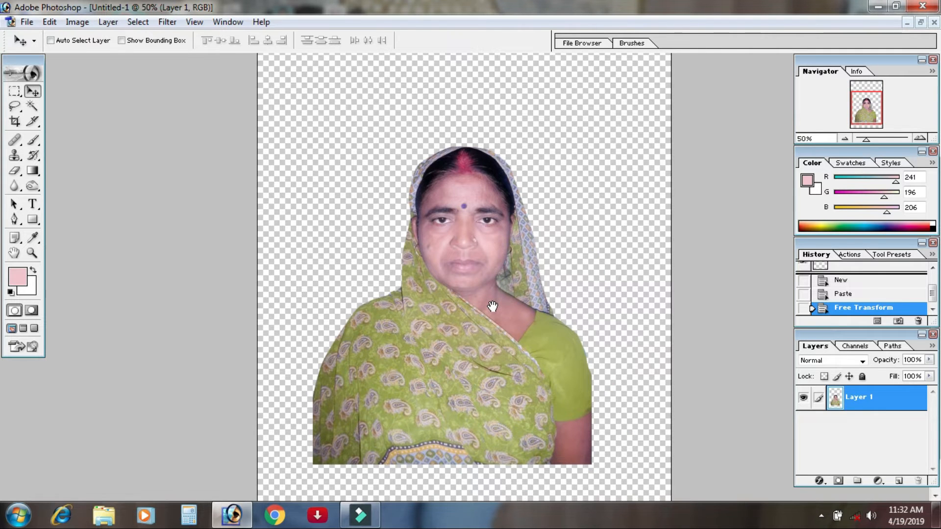
left_click(492, 307, "alt")
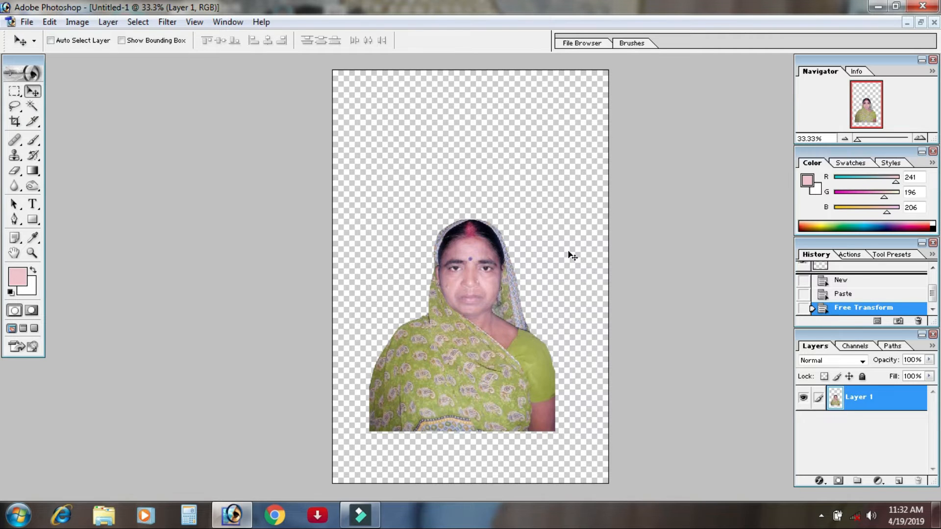
Step: Create a new transparent RGB document using the 4 x 6 preset size
key("ctrl+n")
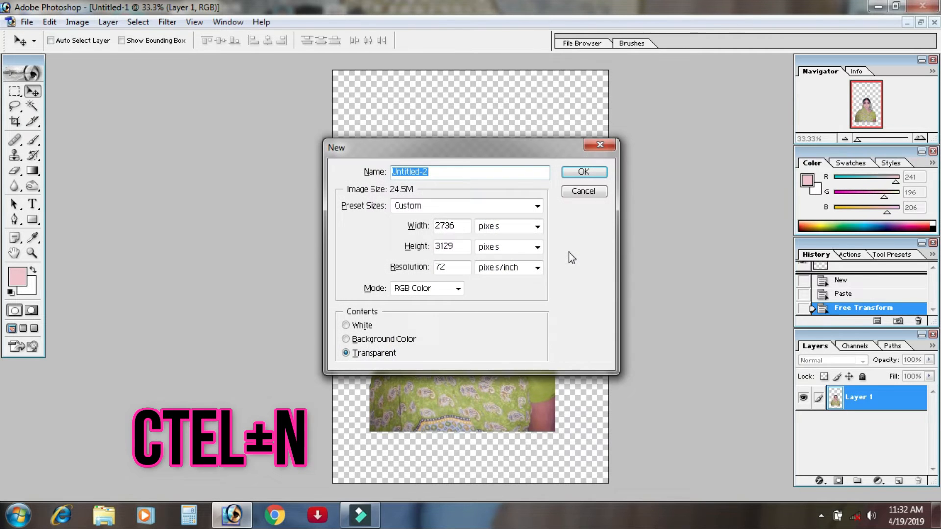
left_click(538, 204)
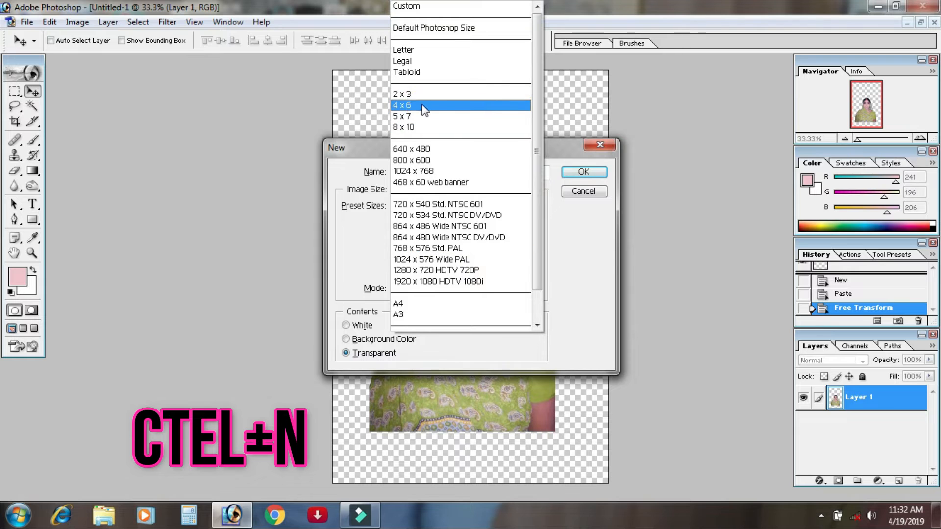
left_click(424, 105)
left_click(568, 172)
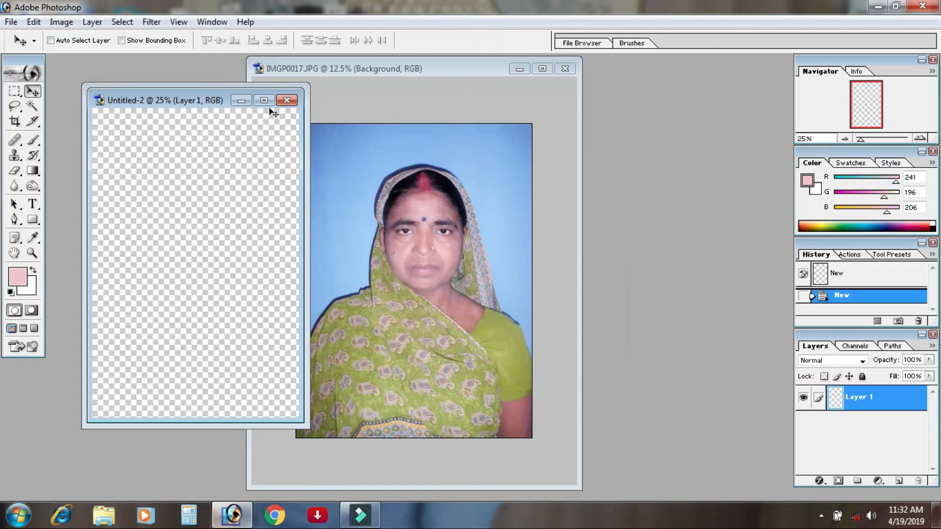
Step: Fill the new 4 x 6 canvas with a bright cyan foreground colour (R 58, G 224, B 249)
left_click_drag(189, 104, 587, 130)
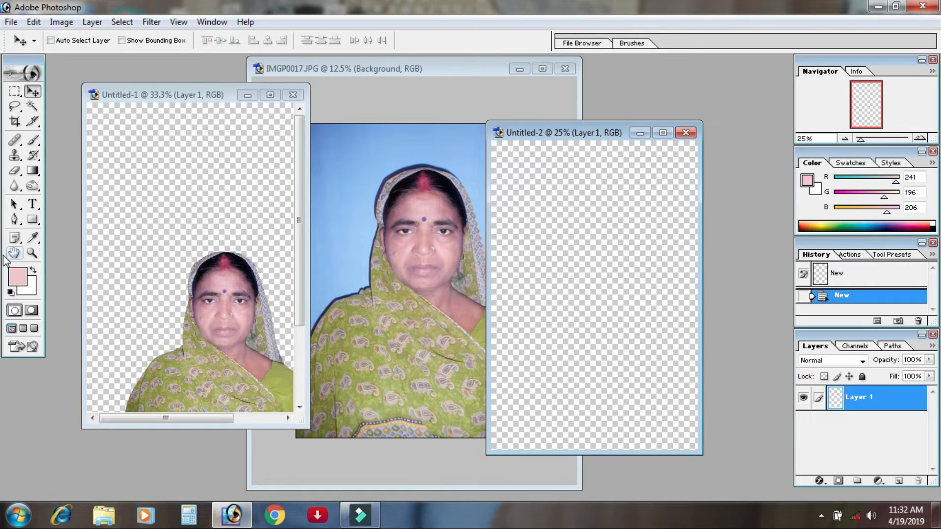
left_click(33, 237)
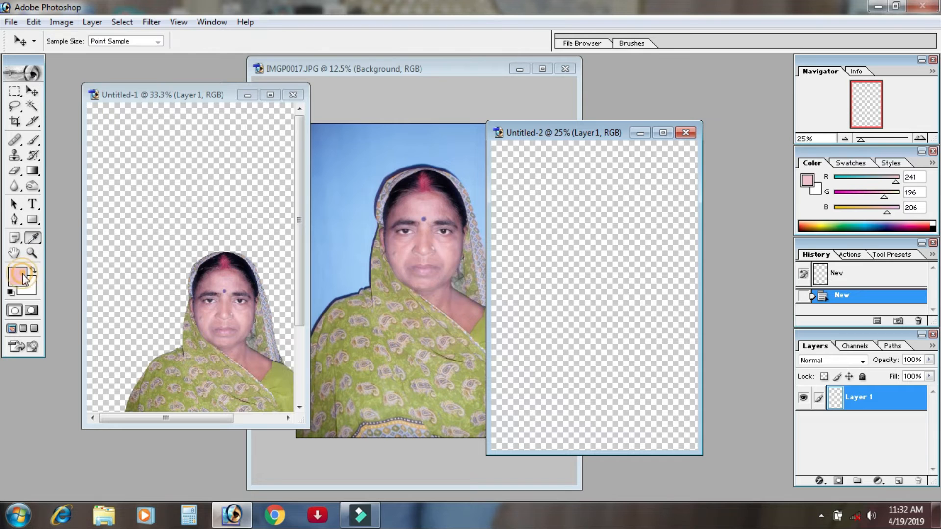
left_click(17, 277)
left_click(498, 258)
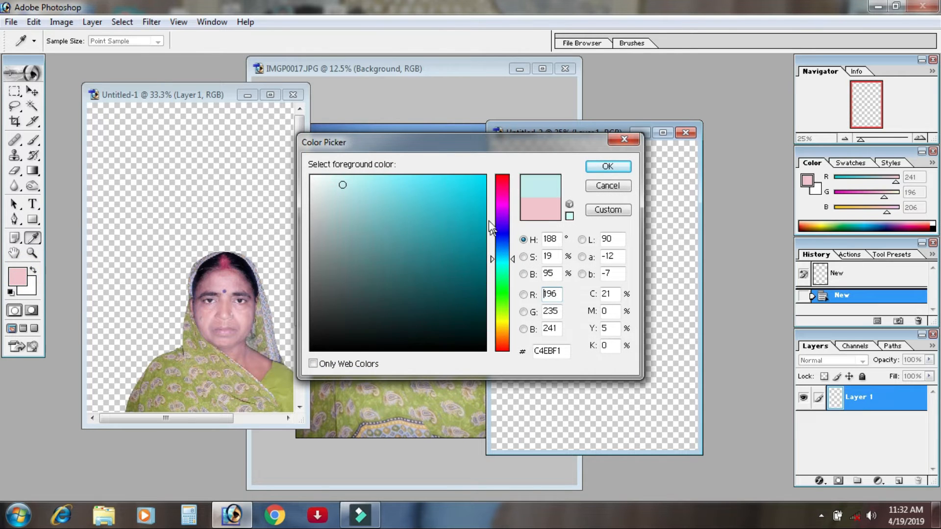
left_click(445, 179)
left_click(590, 166)
key("v")
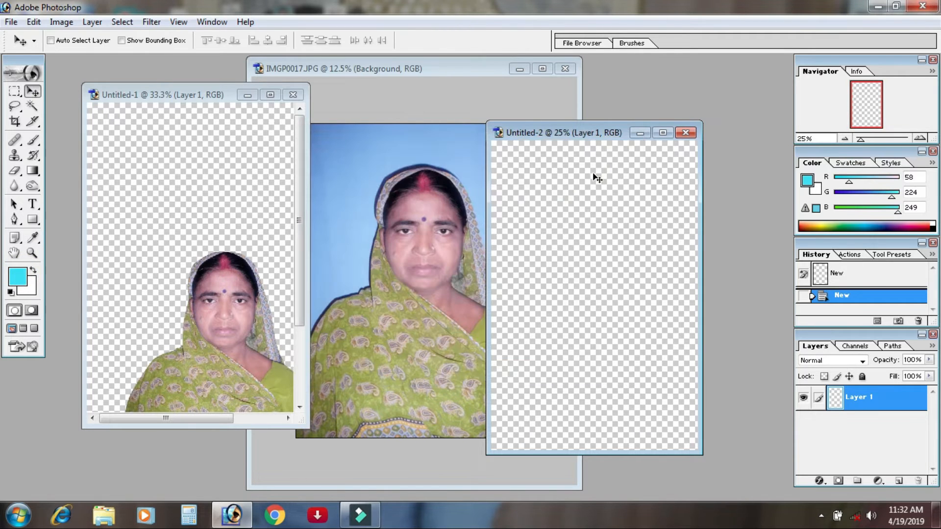
key("alt+BackSpace")
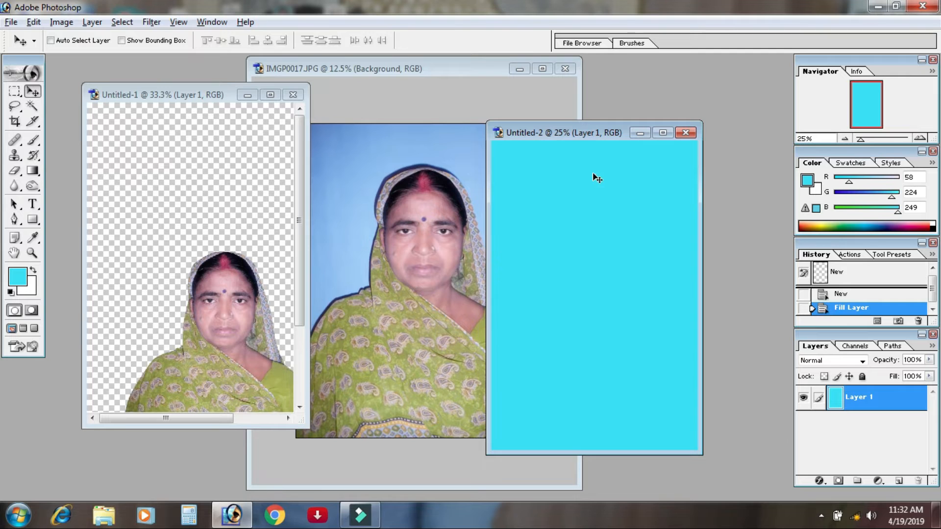
Step: Copy the woman's cut-out onto the cyan canvas, centre it there, and maximise the document
left_click_drag(217, 322, 577, 304)
left_click_drag(577, 304, 583, 275)
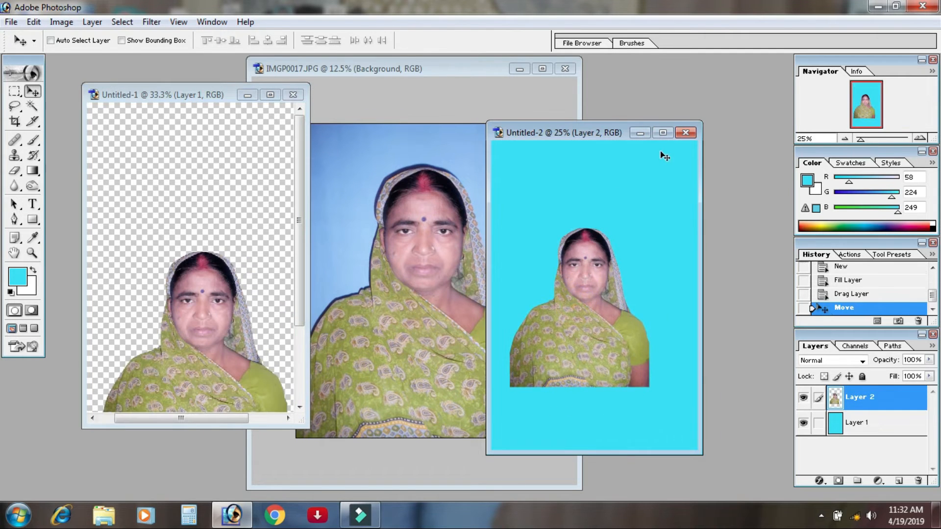
left_click(663, 132)
left_click_drag(457, 309, 466, 308)
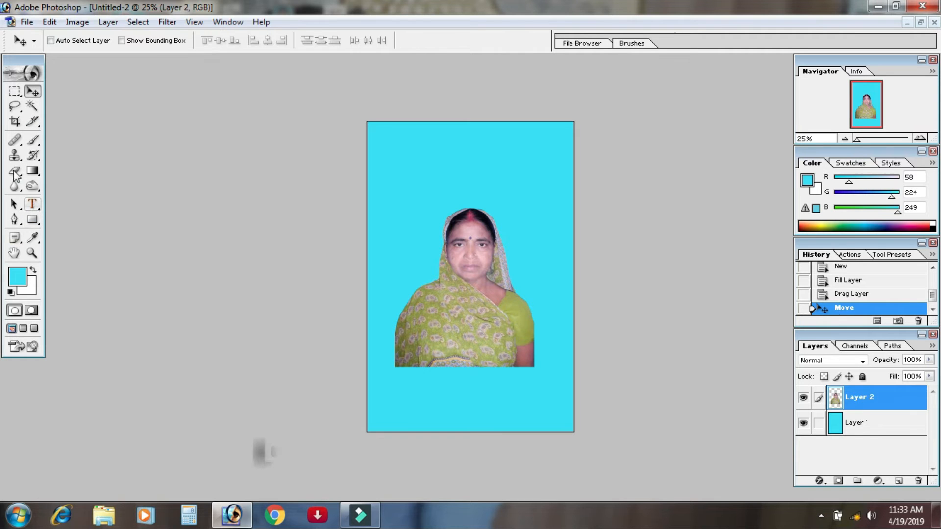
Step: Crop the portrait to 1.25 in x 1.60 in at 300 pixels/inch, and outline the merged photo with a black stroke
left_click(14, 121)
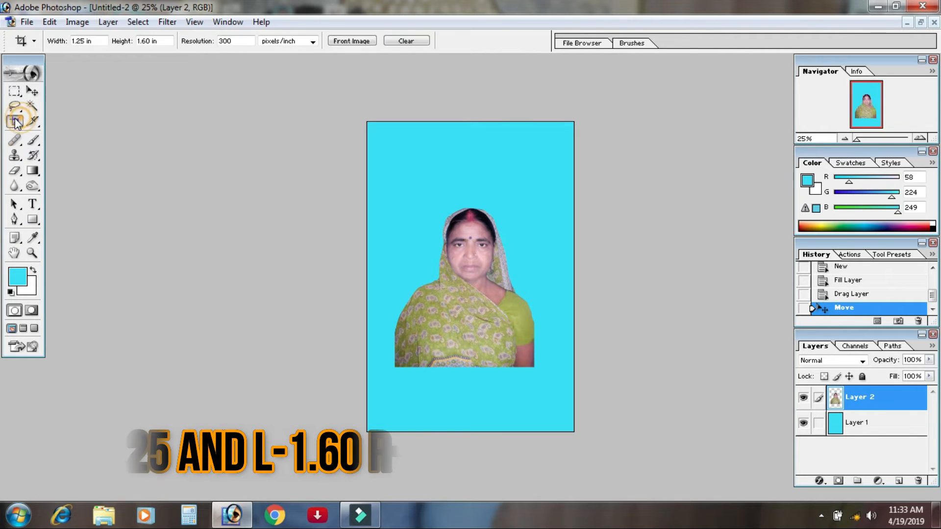
left_click(101, 41)
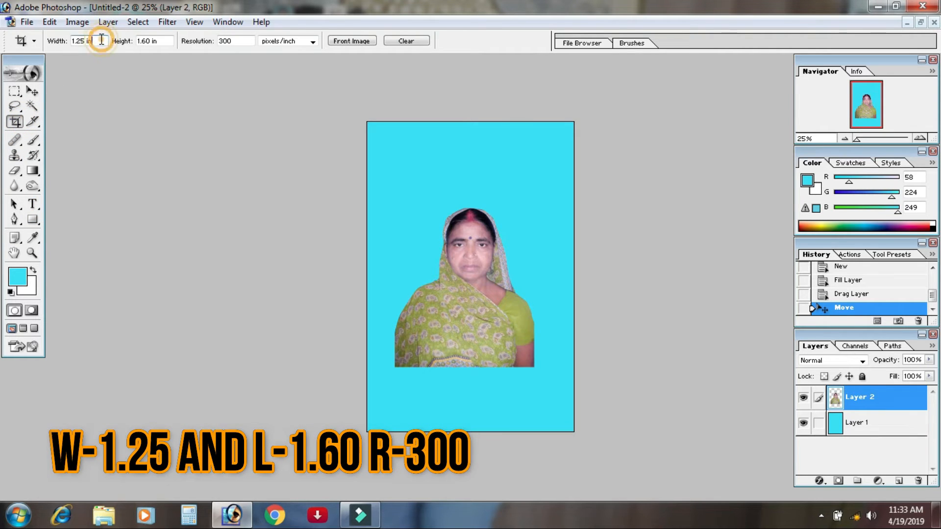
key("BackSpace")
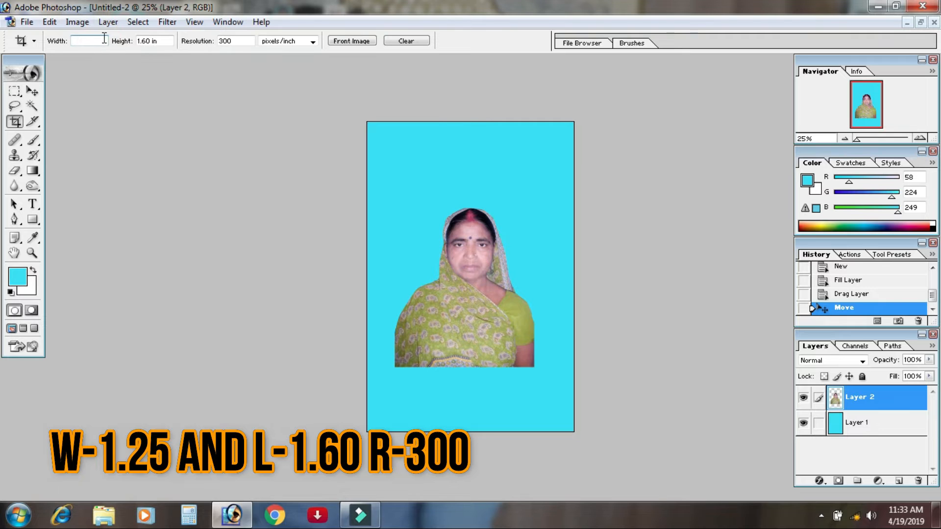
key("Tab")
type("1")
key("Tab")
left_click(525, 314, "ctrl")
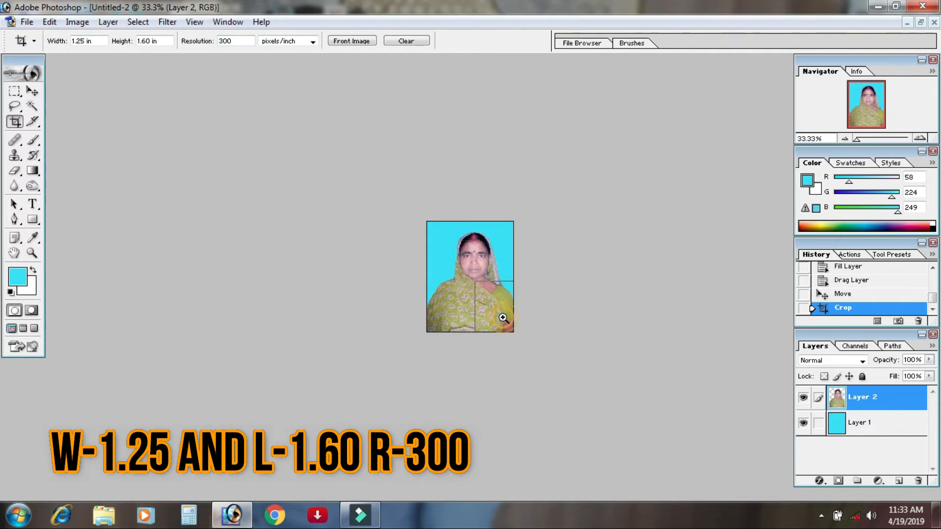
left_click(504, 318, "ctrl")
left_click(504, 318, "ctrl")
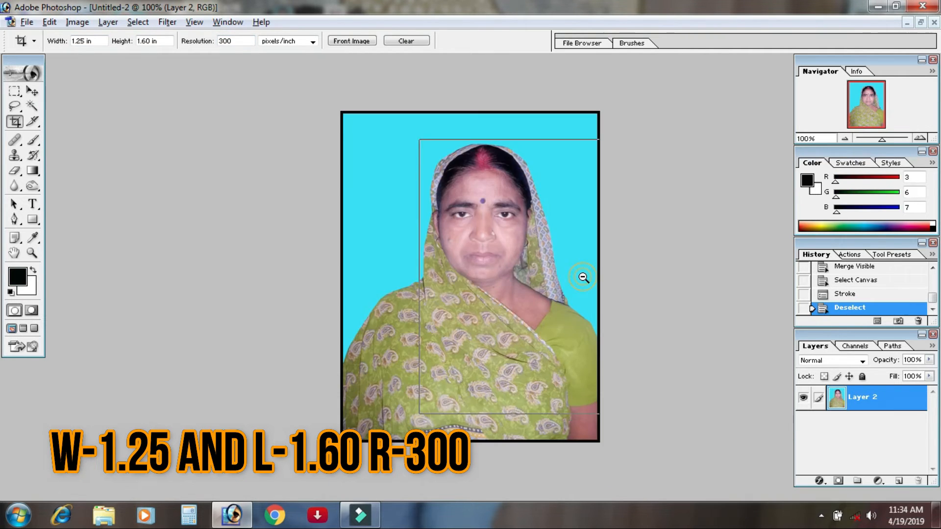
key("ctrl+minus")
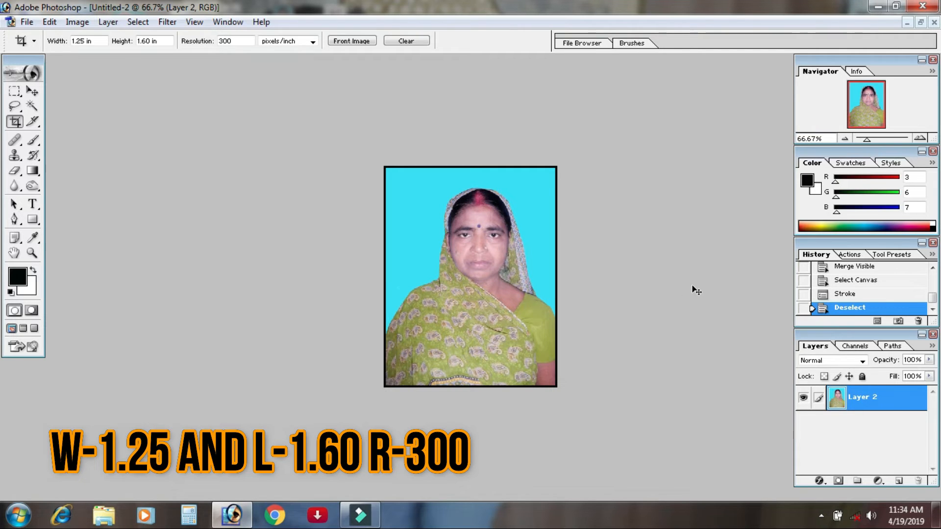
Step: Create another transparent RGB document using the 4 x 6 preset at 300 pixels/inch
key("ctrl+n")
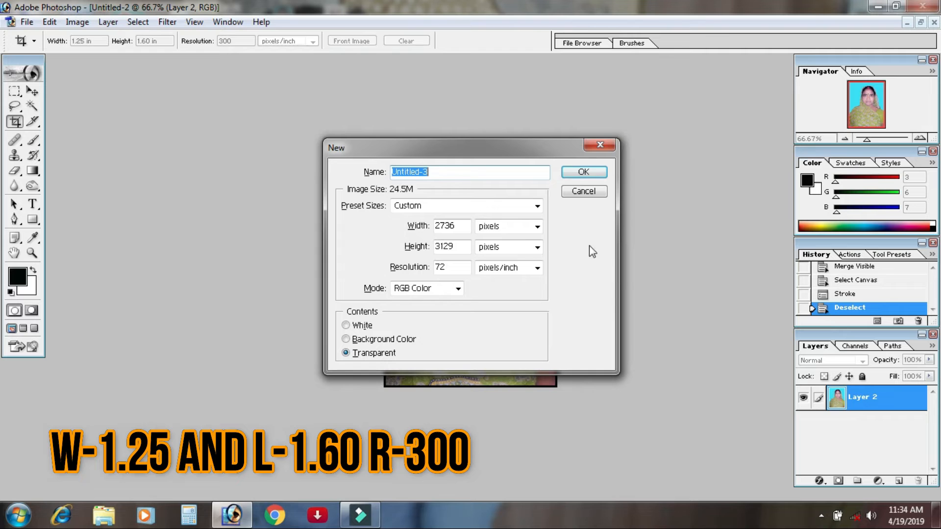
left_click(503, 207)
left_click(425, 107)
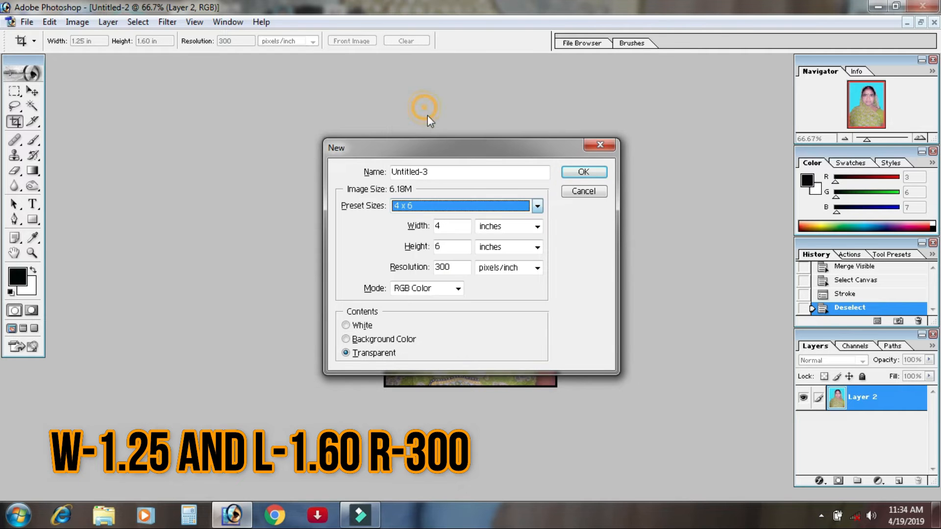
left_click(588, 174)
Step: Copy the bordered passport photo into the new 4 x 6 document and place it in the canvas's upper-left corner
left_click_drag(180, 111, 315, 153)
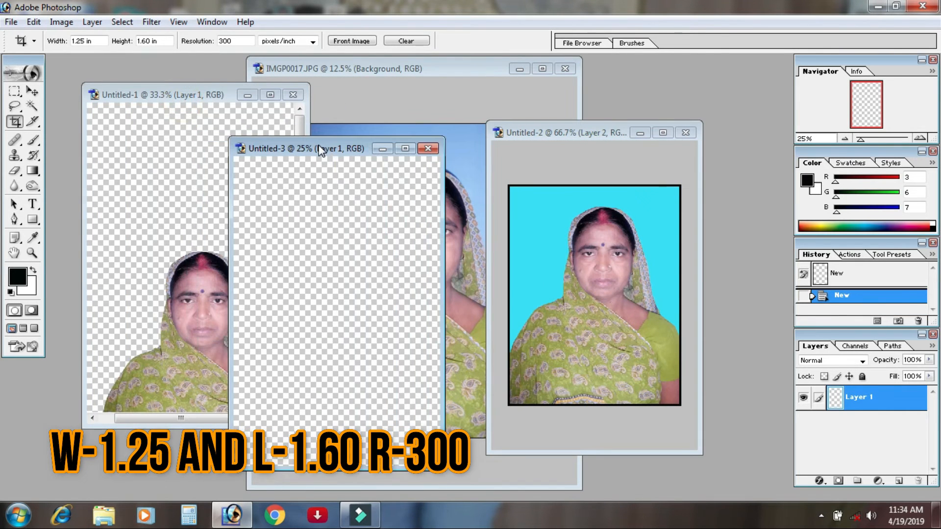
left_click(33, 91)
left_click(591, 271)
left_click_drag(601, 260, 367, 308)
left_click(407, 150)
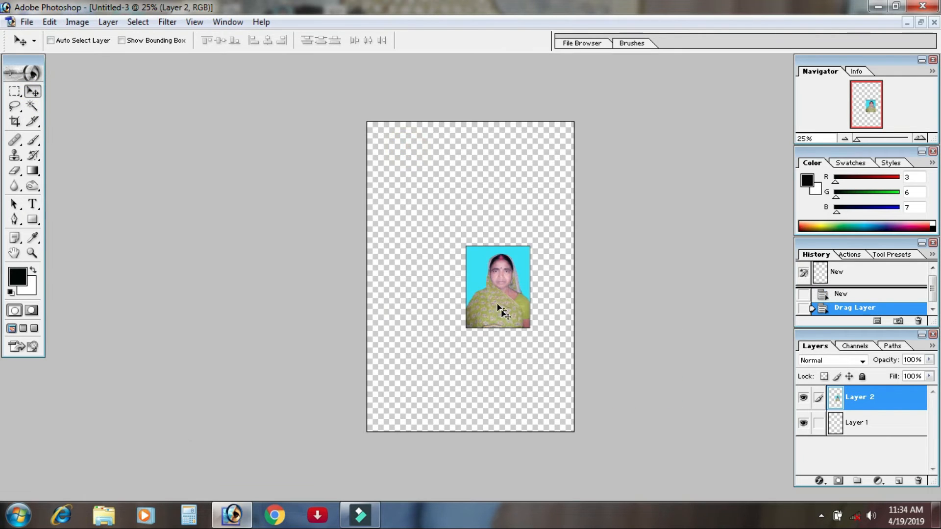
right_click(496, 298)
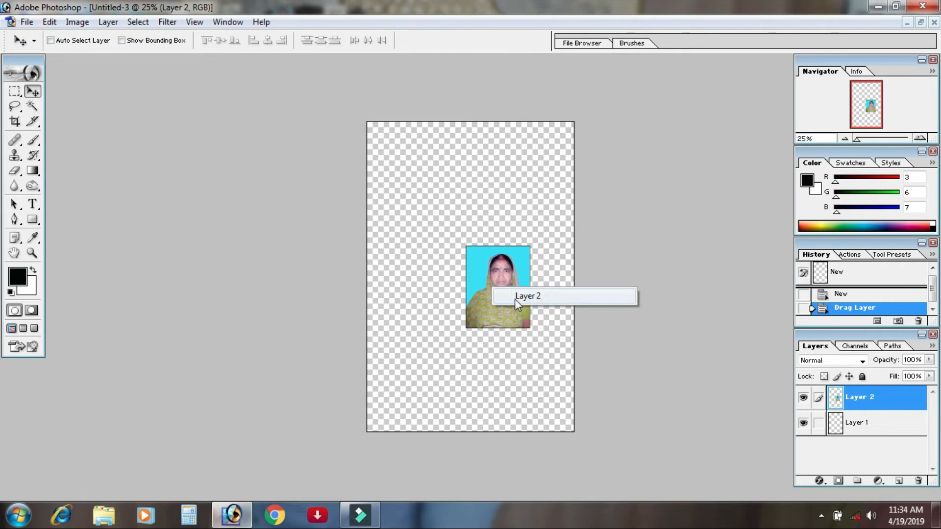
left_click(515, 297)
left_click_drag(515, 298, 420, 181)
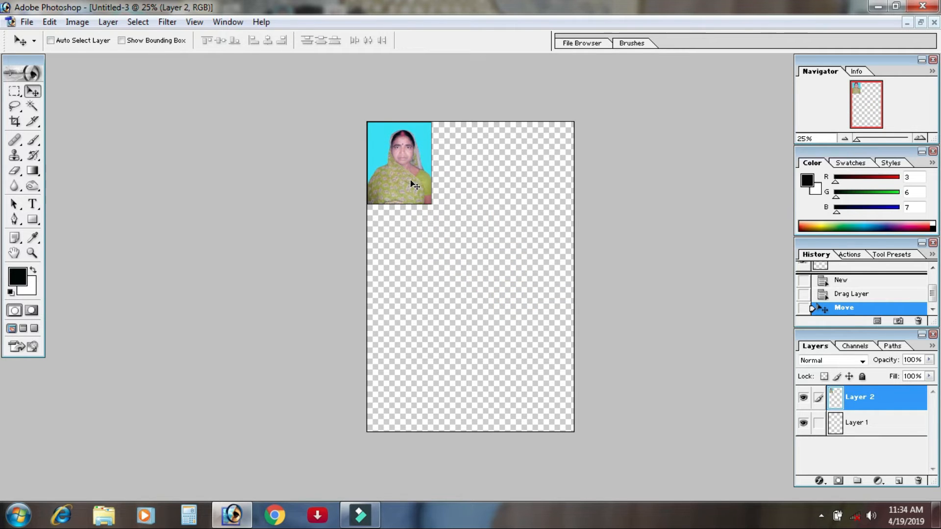
Step: Duplicate the photo twice to its right with narrow gaps, forming a row of three, and merge the visible layers
left_click_drag(405, 174, 470, 175)
key("shift+Right")
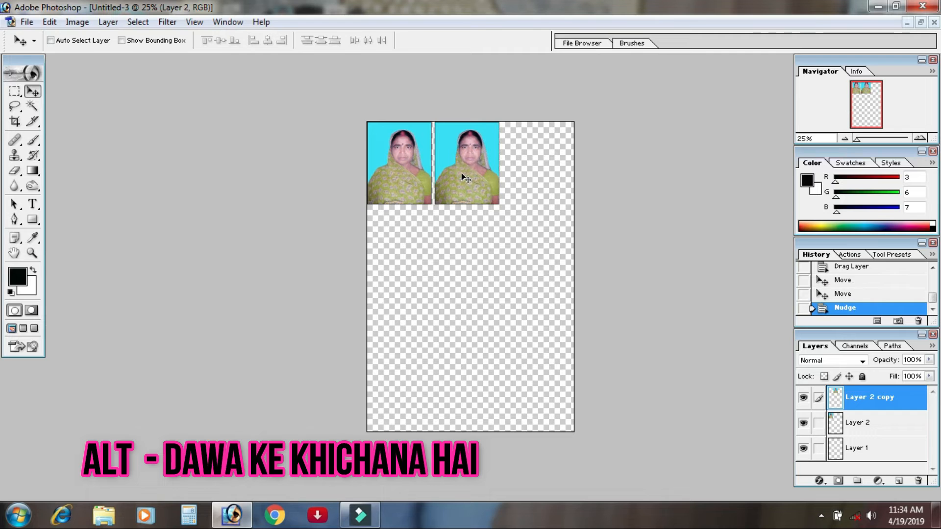
left_click_drag(461, 176, 524, 178)
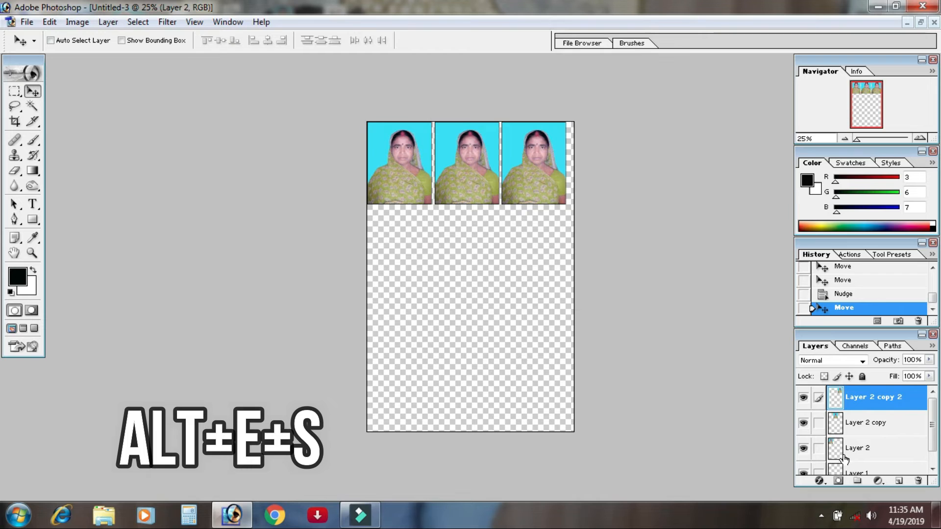
key("shift+ctrl+e")
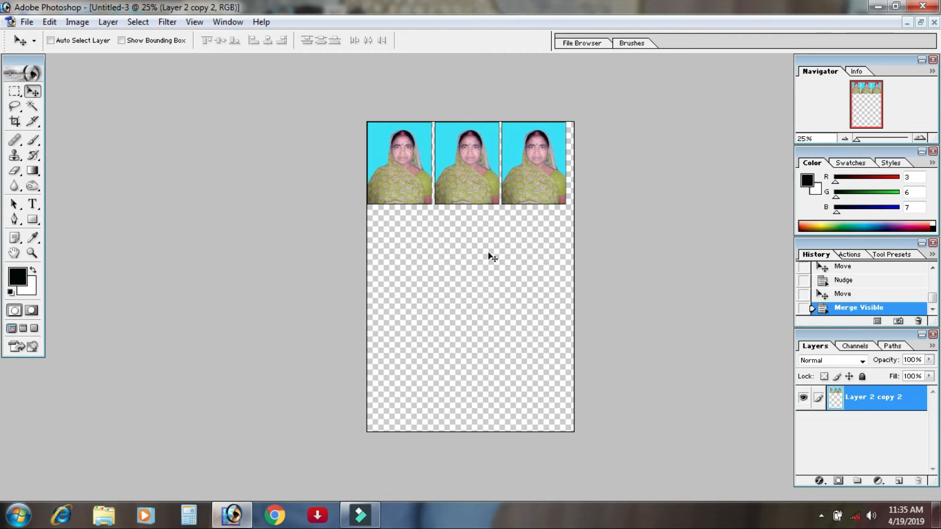
Step: Duplicate the row of photos twice below the first, and rotate the lowest row 90° clockwise
left_click_drag(469, 186, 480, 337)
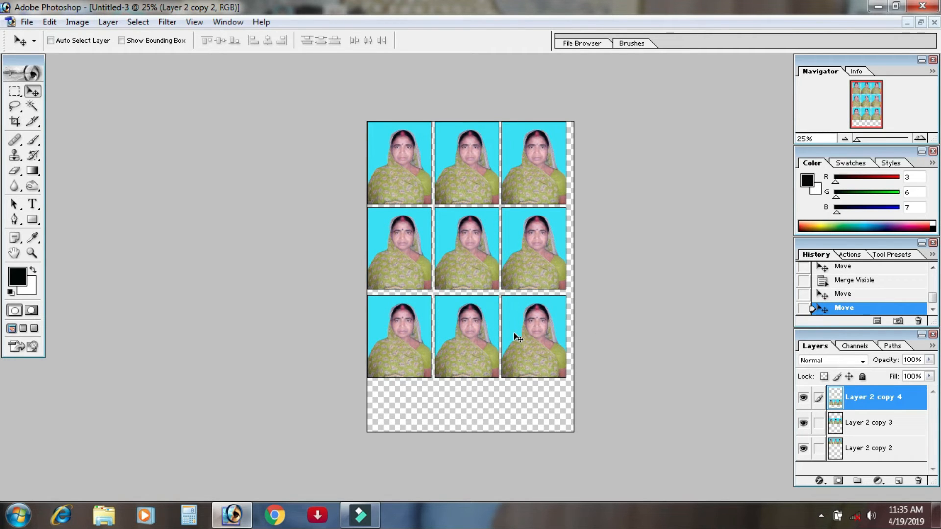
key("ctrl+t")
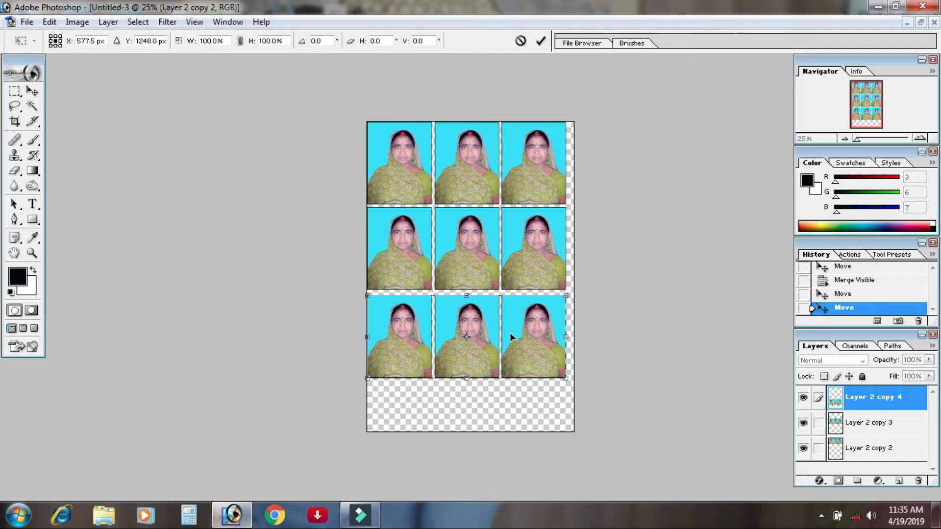
right_click(511, 335)
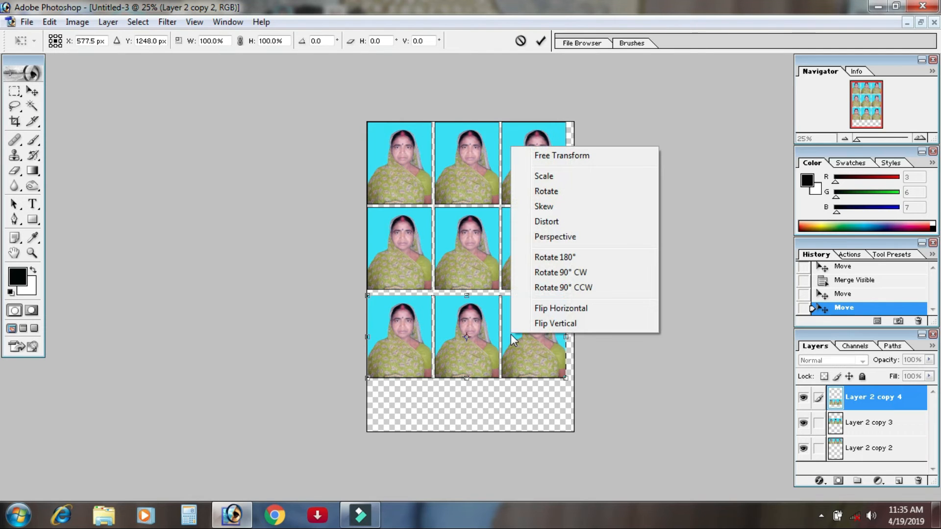
left_click(573, 273)
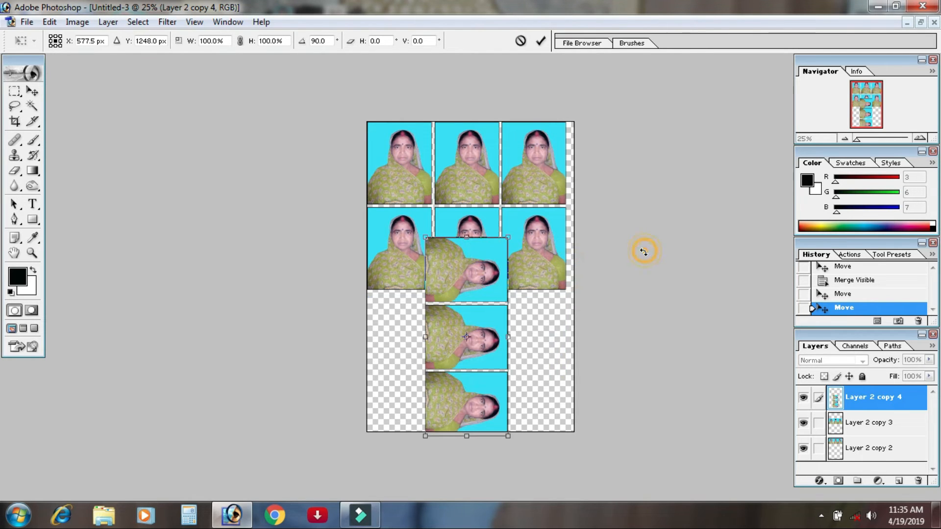
left_click(540, 41)
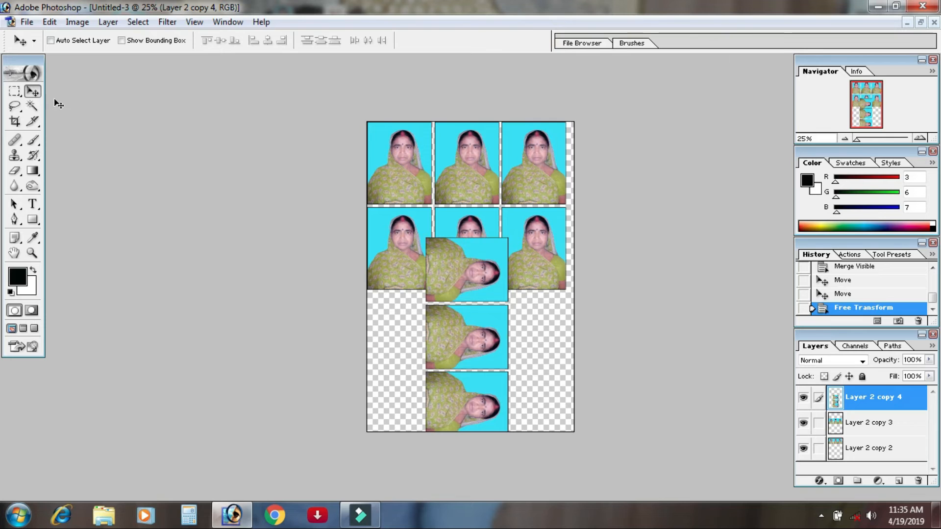
Step: Delete the uppermost photo of the rotated column using a rectangular selection, and deselect
left_click(15, 92)
left_click_drag(364, 192, 539, 303)
key("Delete")
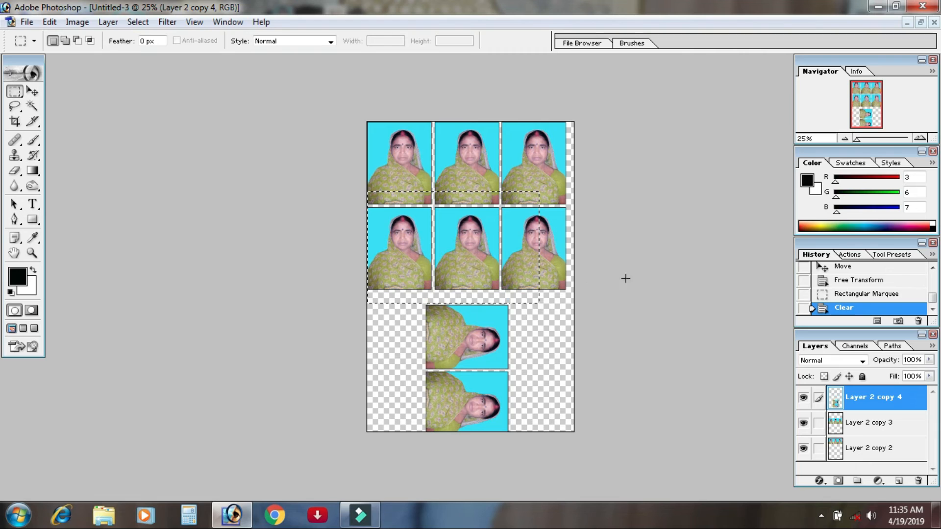
left_click(660, 263)
Step: Move the two rotated photos beneath the second row's left side and duplicate the pair beside them
left_click(33, 91)
right_click(453, 379)
left_click(484, 392)
left_click_drag(482, 398, 516, 377)
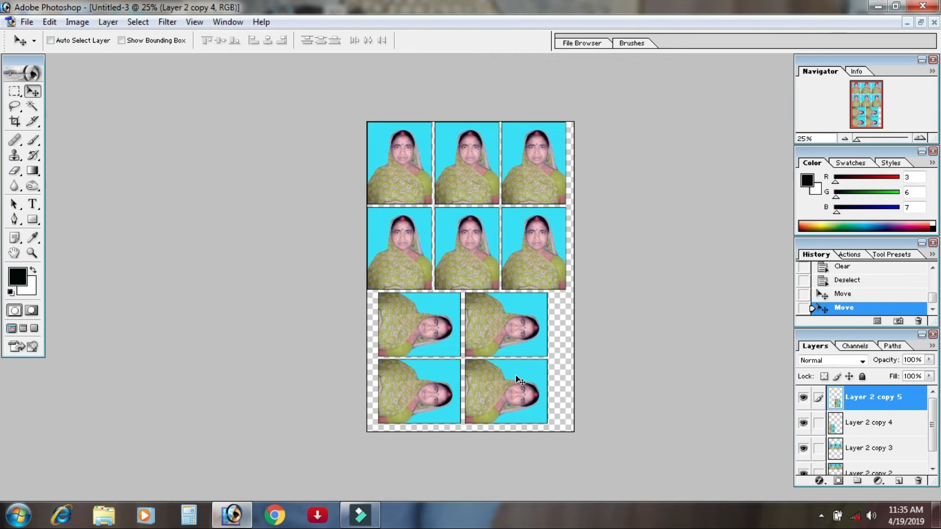
Step: Merge all photos into one layer and nudge it right and down to leave margins around the canvas edges
key("ctrl+shift+e")
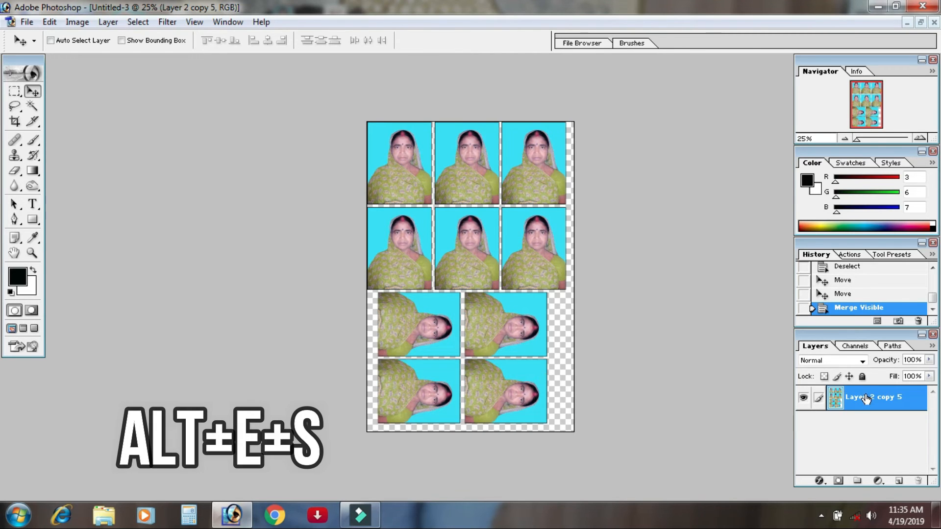
key("Right")
key("Right")
key("Right")
key("Right")
key("Right")
key("Right")
key("Right")
key("Right")
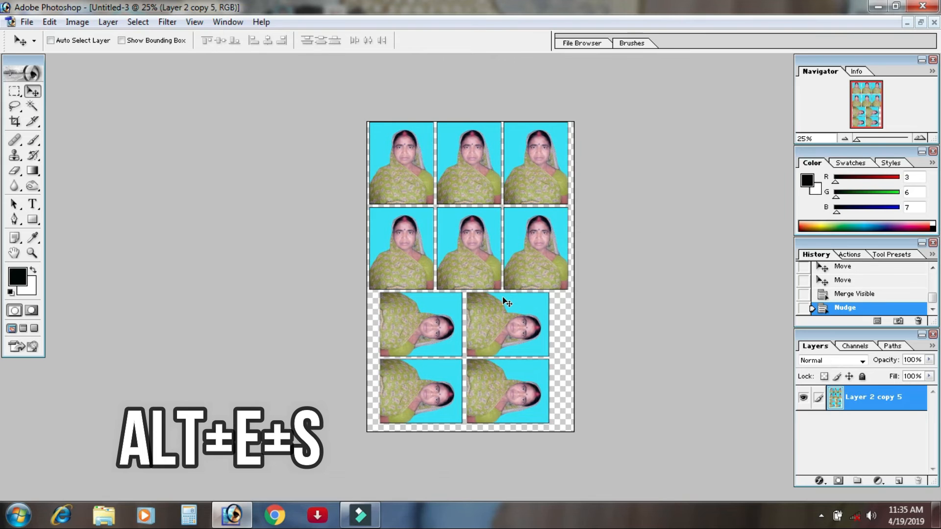
key("Down")
key("Down")
key("Down")
key("Down")
key("Down")
key("Down")
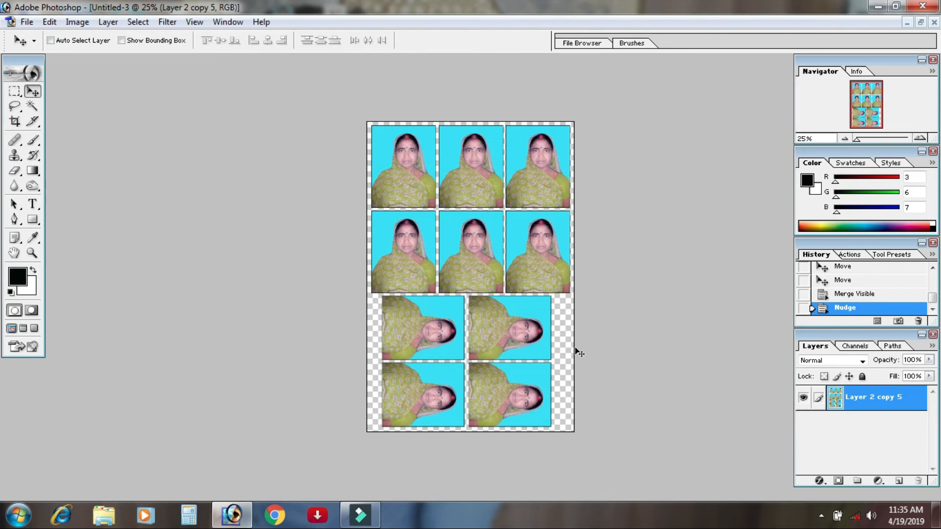
Step: Try to save the photo sheet to the desktop as a JPEG named 4x6=2 at quality 10
key("ctrl+plus")
key("ctrl+plus")
key("ctrl+minus")
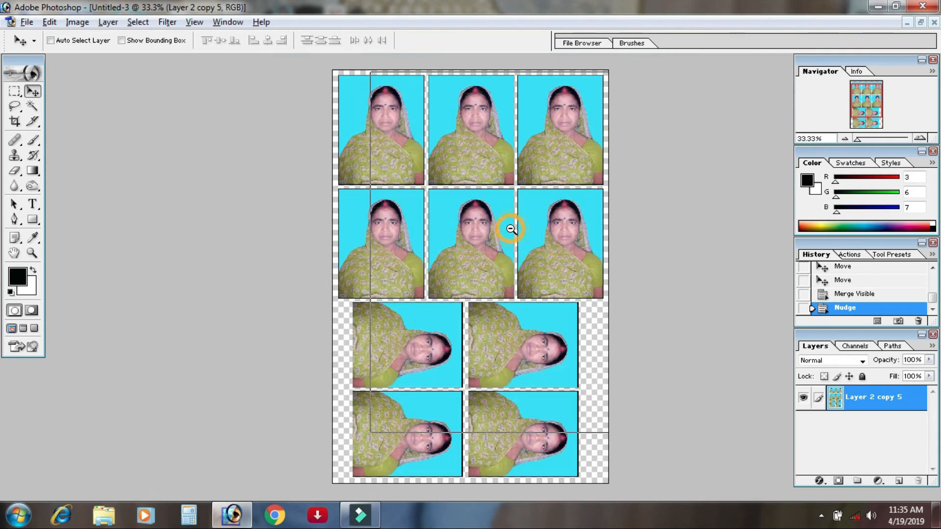
key("ctrl+minus")
left_click(26, 22)
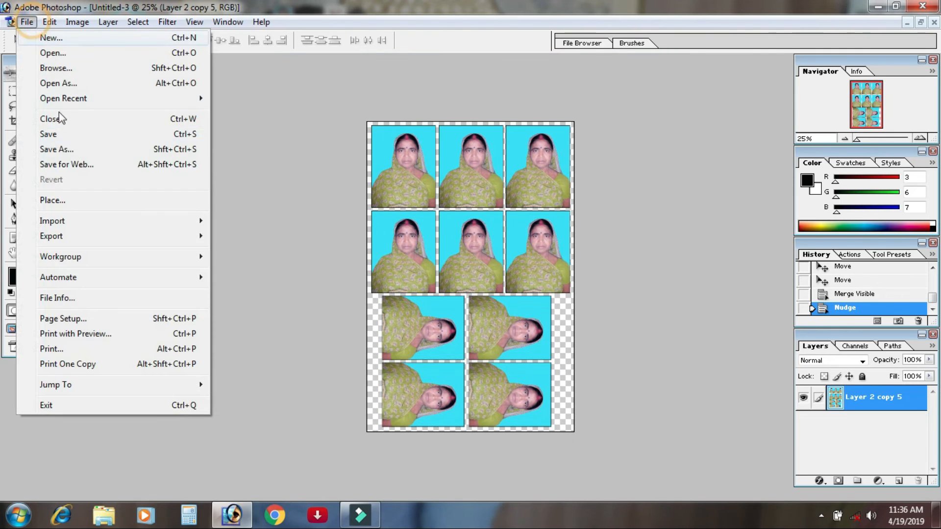
left_click(72, 152)
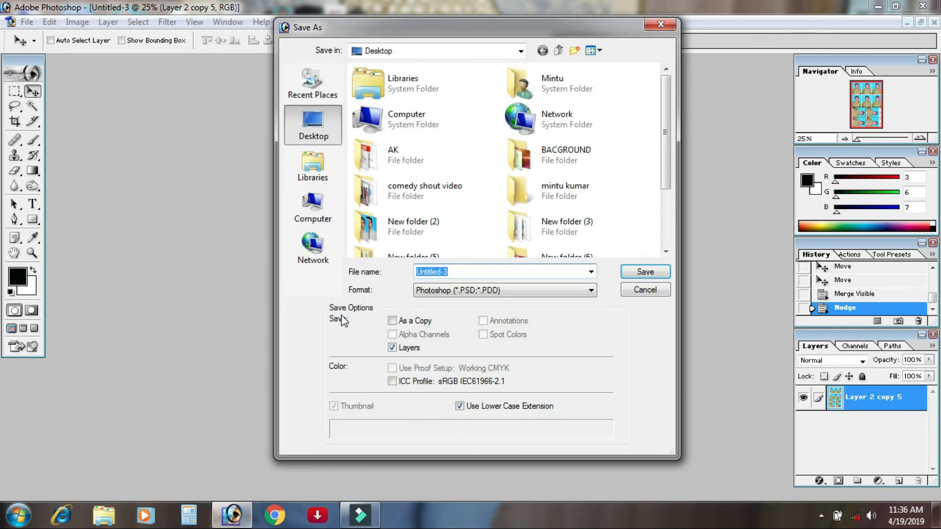
type("4")
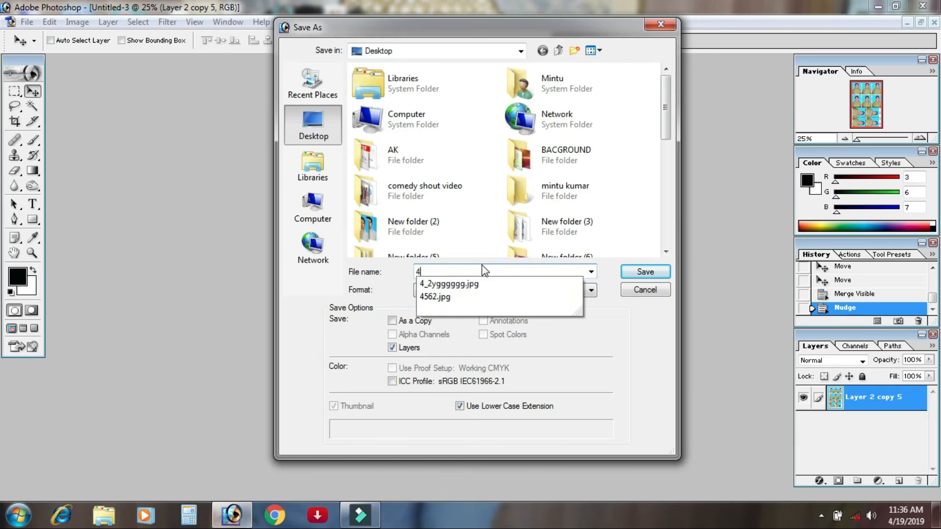
type("x6=2")
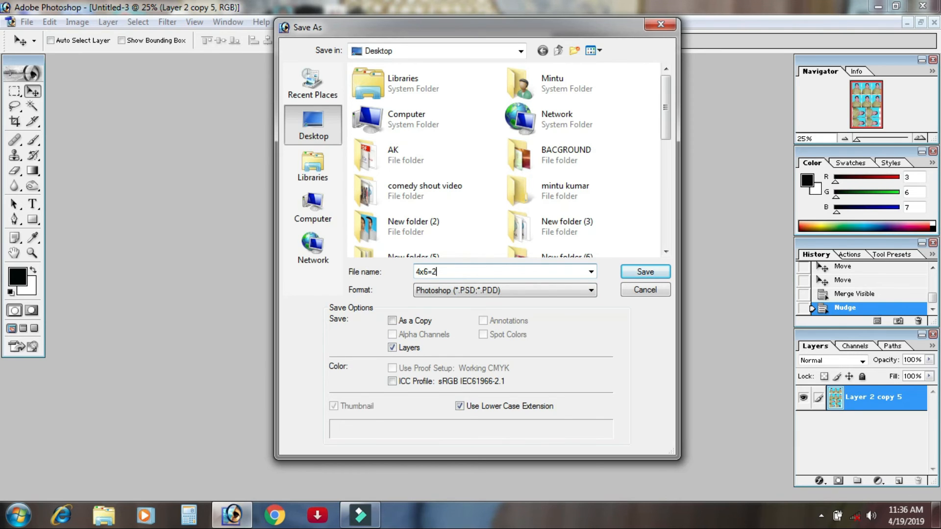
left_click(471, 292)
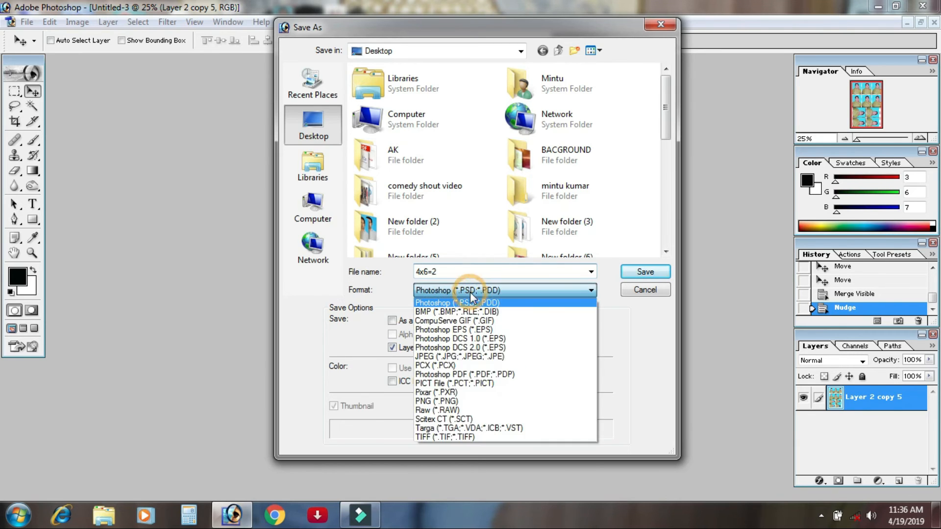
left_click(478, 356)
left_click(643, 272)
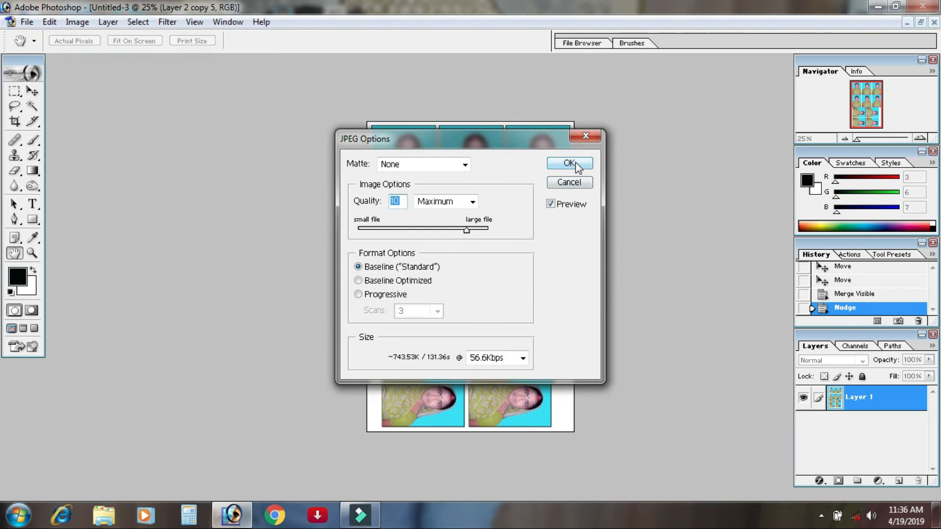
left_click(570, 163)
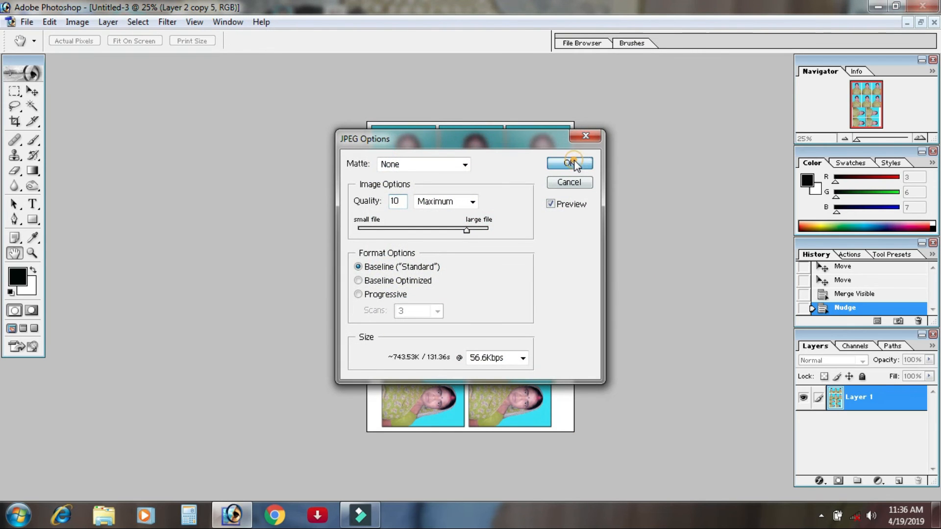
left_click(481, 205)
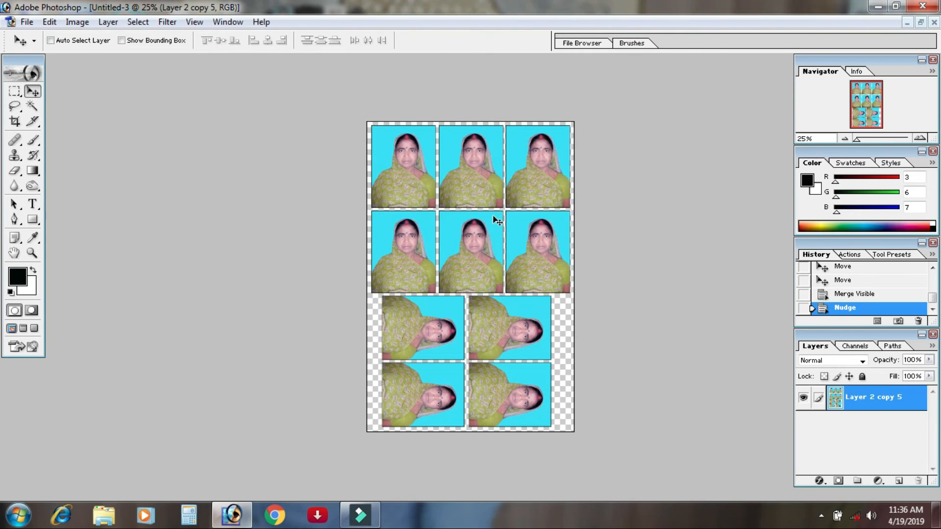
Step: Save a copy of the merged print sheet on the desktop as 4x6=2.jpg, with maximum quality 10 and the Baseline ("Standard") option
key("ctrl+shift+s")
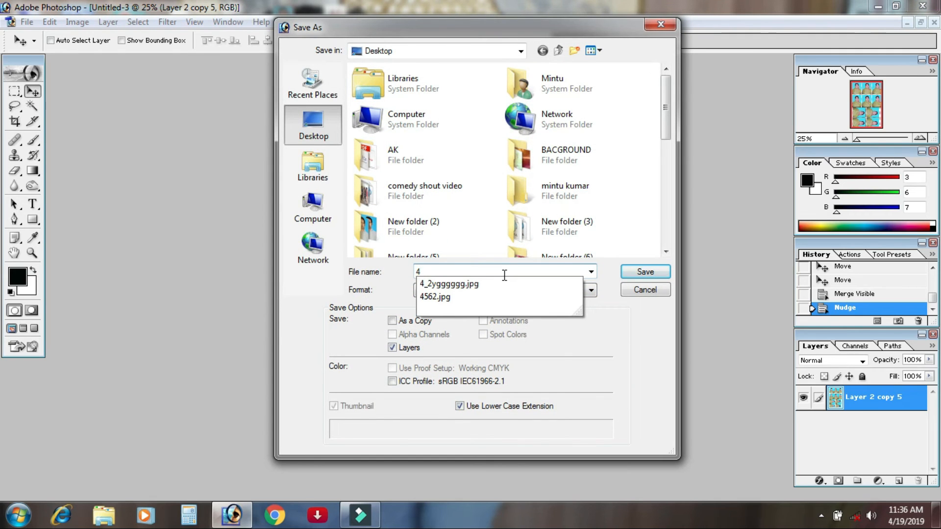
type("x6=2")
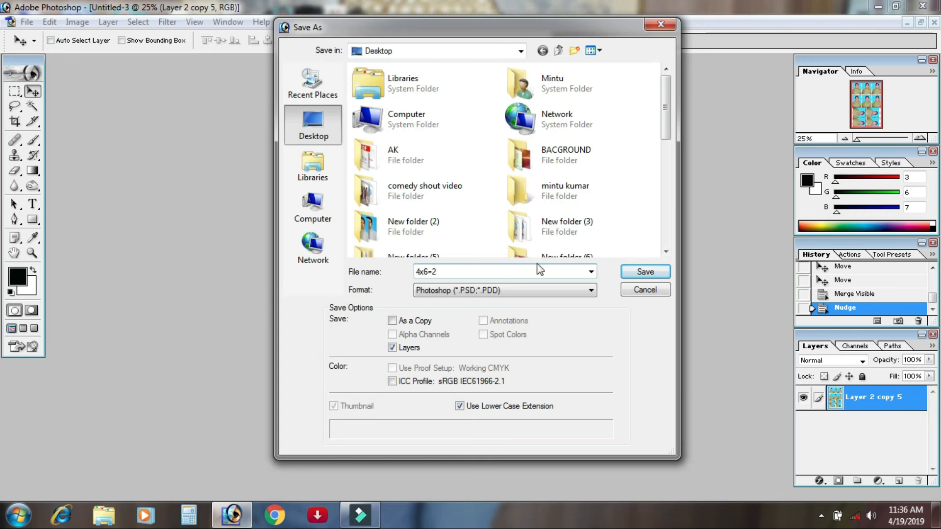
left_click(473, 294)
left_click(489, 351)
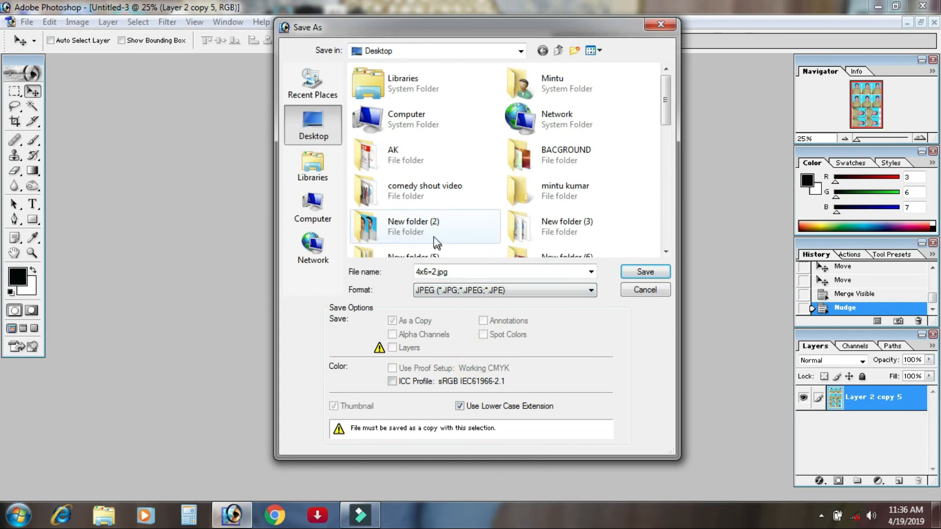
left_click(644, 273)
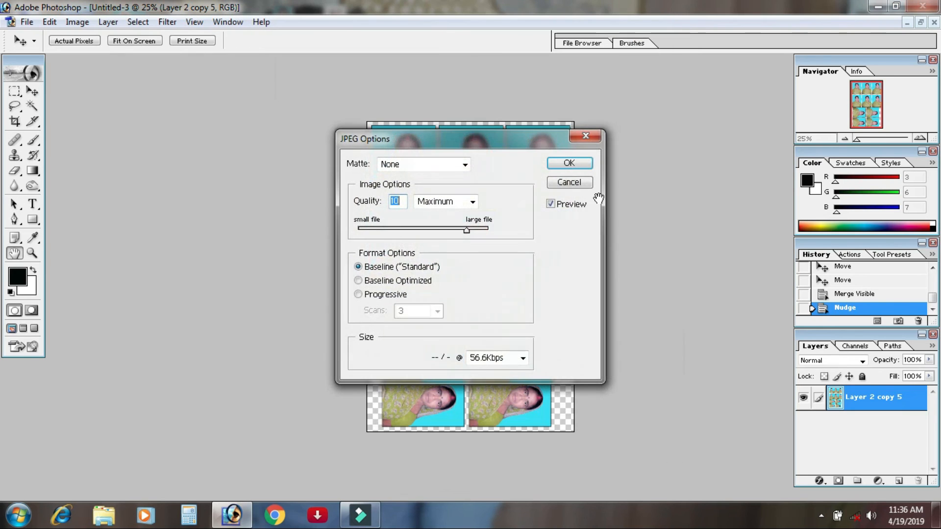
left_click(568, 161)
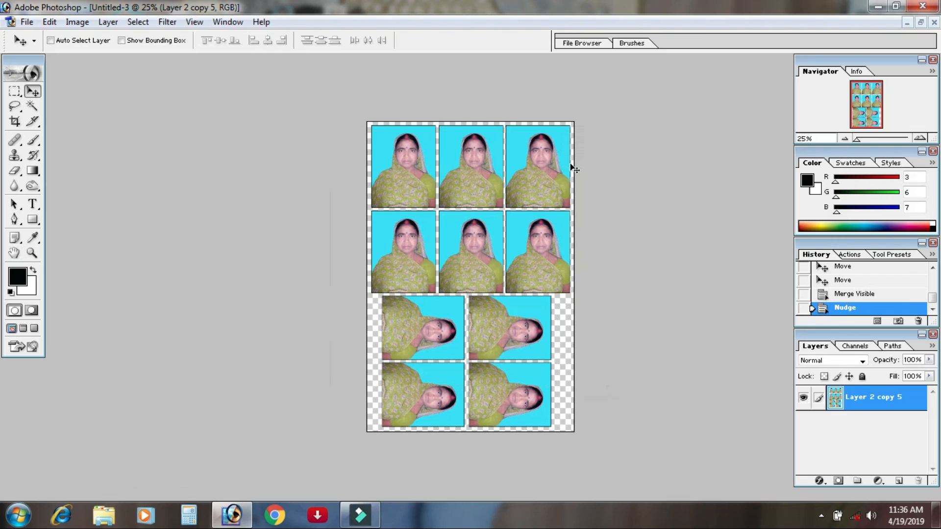
Step: Open the saved 4x6=2 image from the desktop in Windows Photo Viewer and examine the photo rows up close and as a whole sheet
left_click(874, 6)
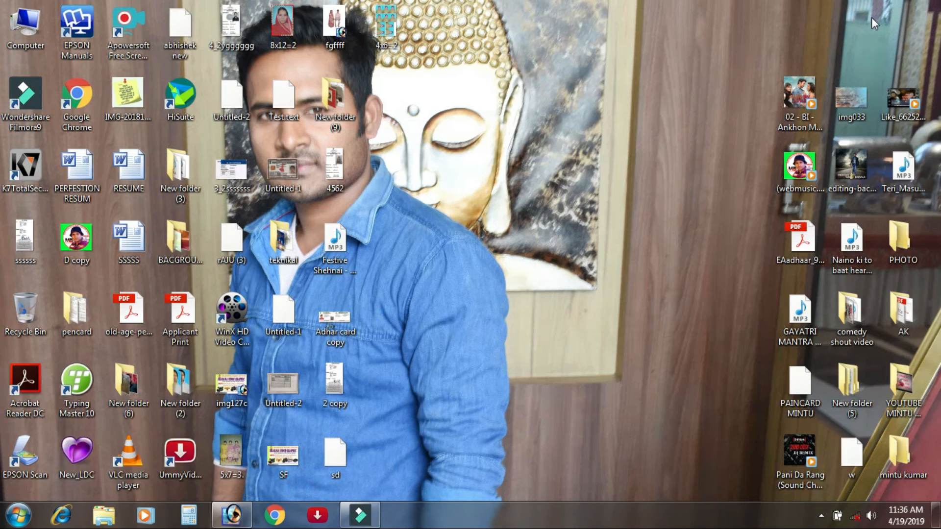
double_click(393, 21)
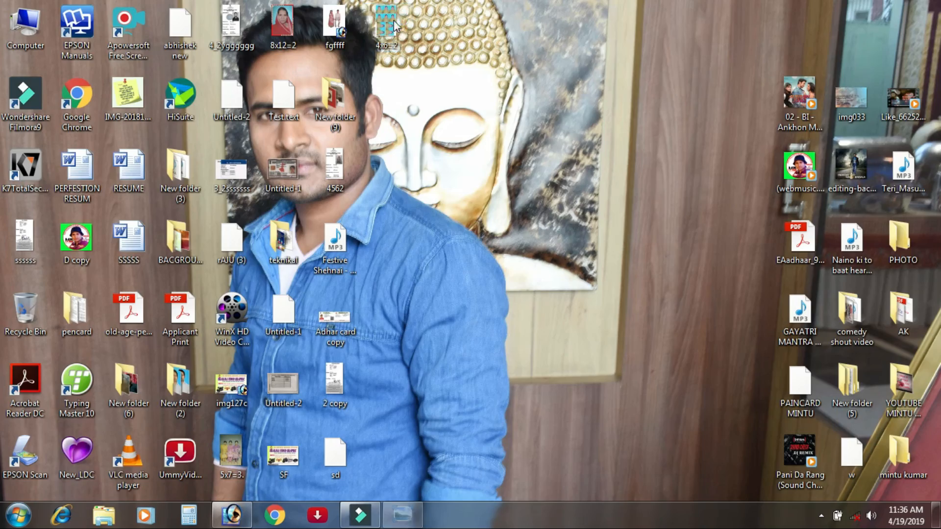
scroll(473, 256, "up", 3)
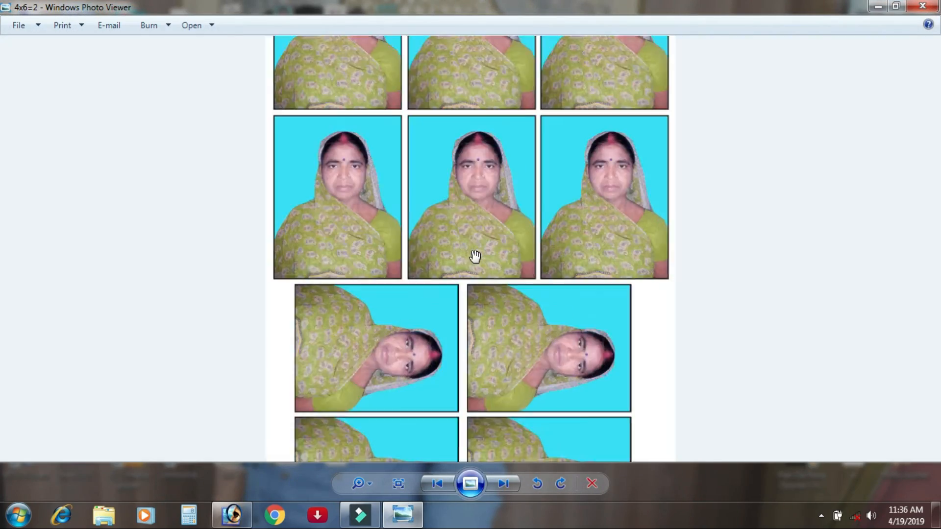
scroll(473, 256, "down", 2)
scroll(473, 256, "up", 1)
scroll(479, 257, "up", 2)
left_click_drag(542, 93, 524, 312)
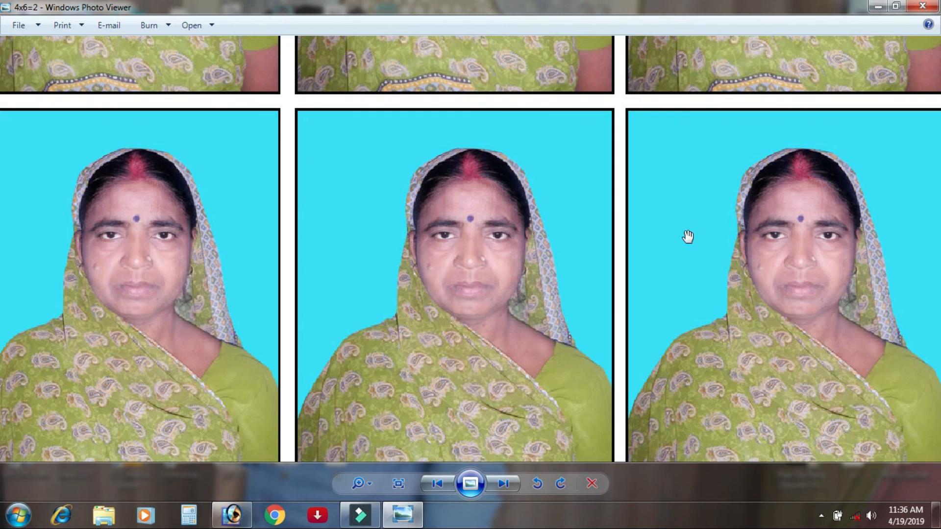
scroll(460, 226, "down", 2)
left_click_drag(485, 339, 498, 138)
left_click_drag(546, 330, 557, 134)
left_click_drag(557, 241, 590, 141)
scroll(589, 161, "up", 4)
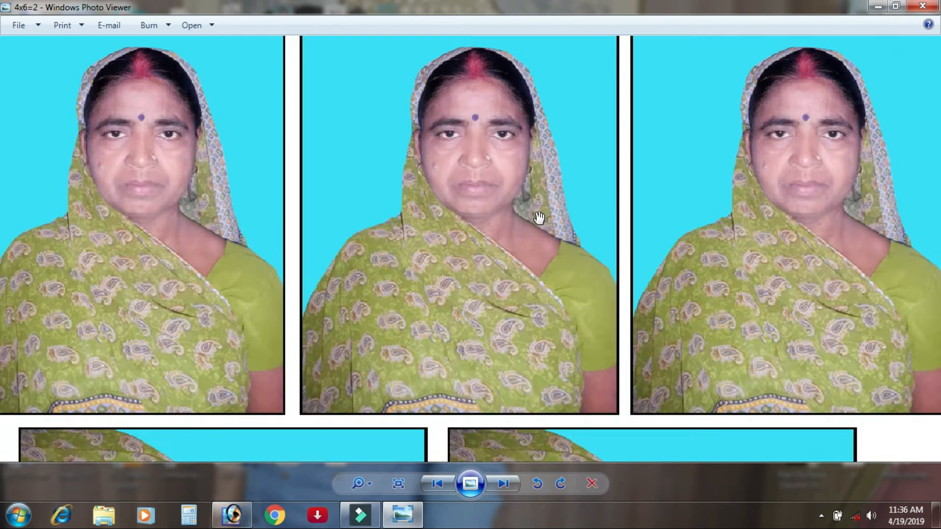
scroll(537, 220, "down", 3)
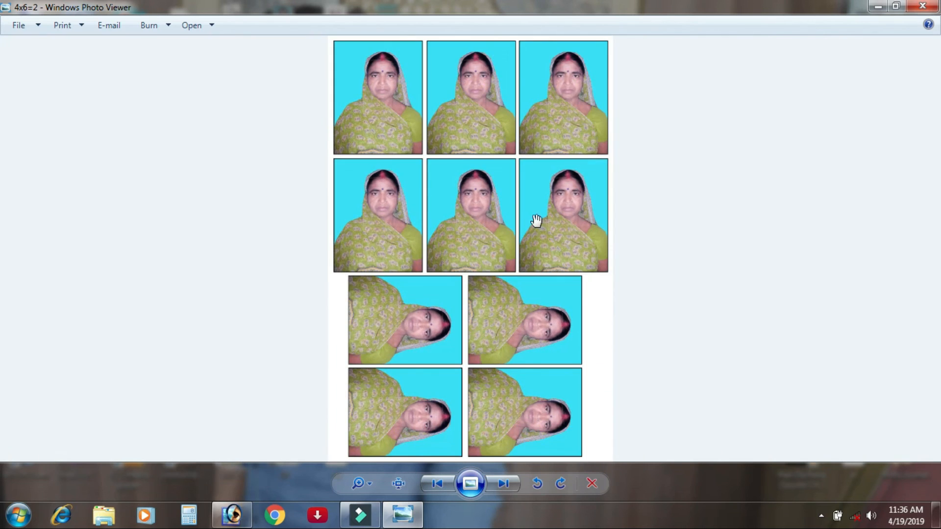
scroll(537, 220, "up", 3)
scroll(536, 219, "down", 4)
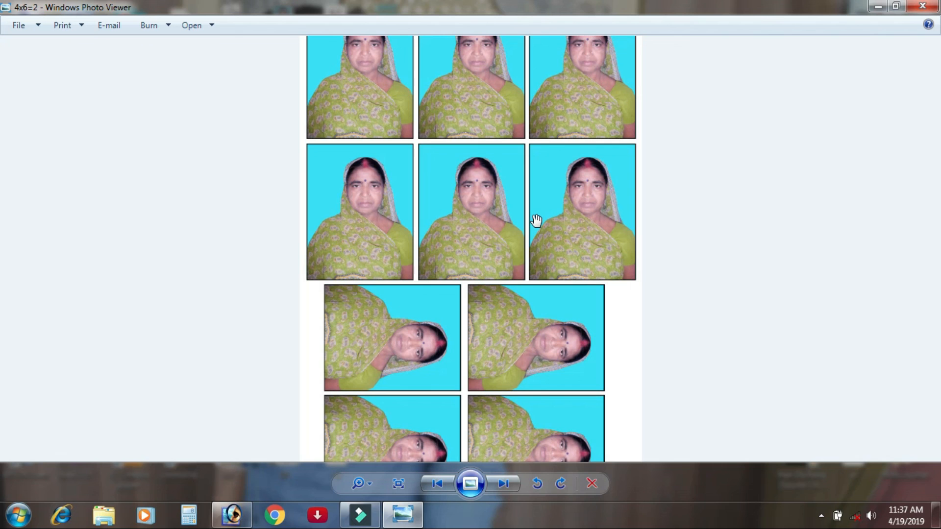
scroll(548, 222, "down", 1)
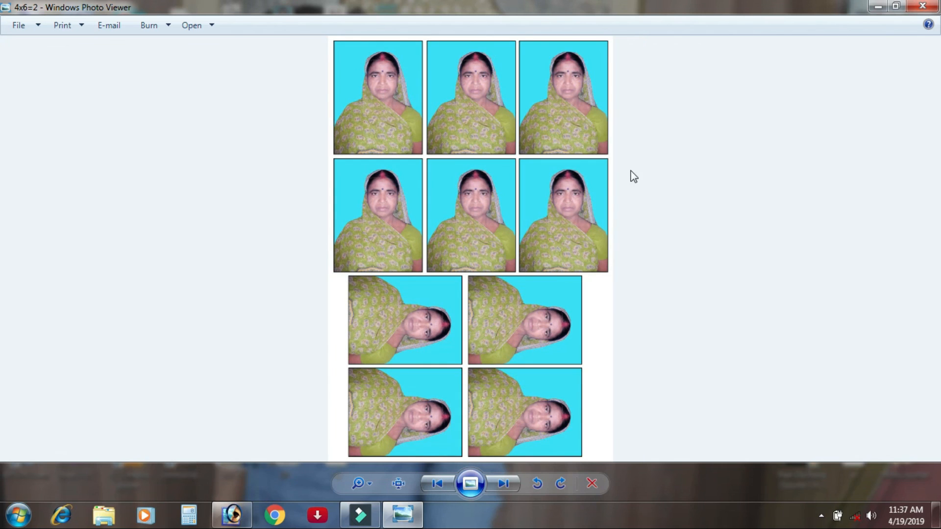